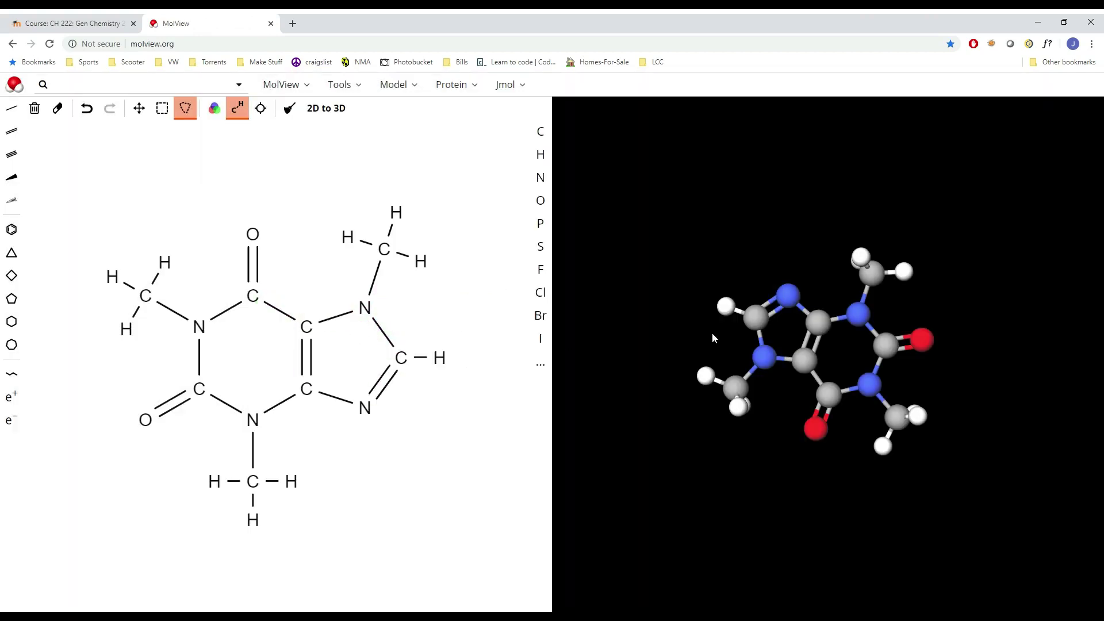
Rotate and zoom the caffeine 3D model to examine its atoms and bonds.
{"action": "left_click_drag", "start_coordinate": [782, 352], "coordinate": [807, 350]}
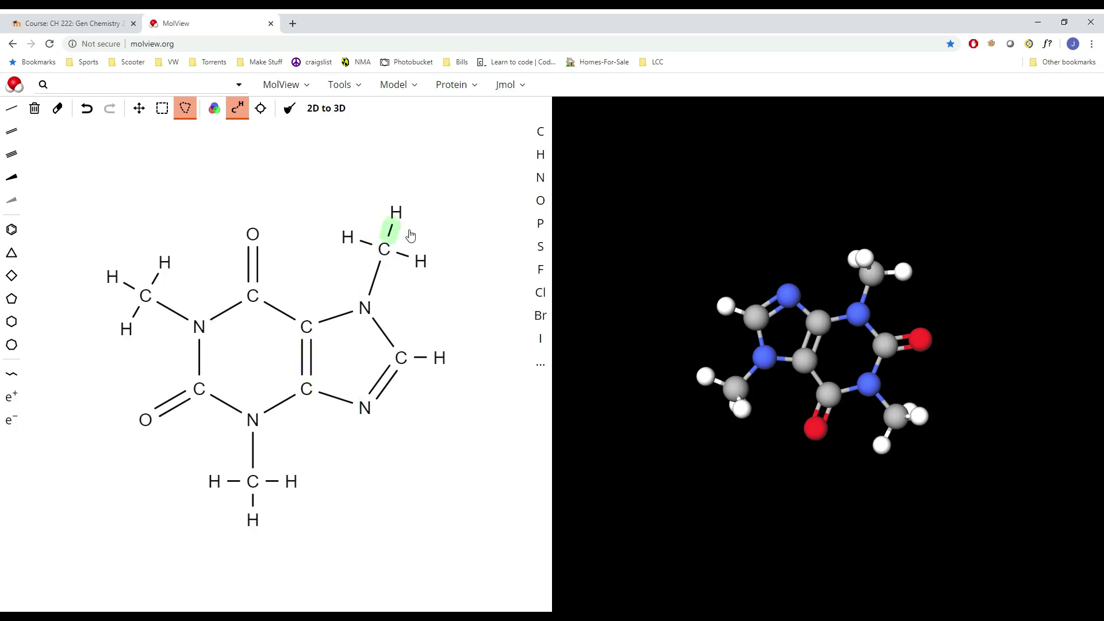
{"action": "mouse_move", "coordinate": [839, 315]}
{"action": "left_mouse_down"}
{"action": "mouse_move", "coordinate": [816, 403]}
{"action": "mouse_move", "coordinate": [810, 323]}
{"action": "mouse_move", "coordinate": [840, 307]}
{"action": "mouse_move", "coordinate": [824, 381]}
{"action": "mouse_move", "coordinate": [847, 315]}
{"action": "mouse_move", "coordinate": [782, 253]}
{"action": "mouse_move", "coordinate": [820, 323]}
{"action": "mouse_move", "coordinate": [944, 326]}
{"action": "mouse_move", "coordinate": [574, 338]}
{"action": "mouse_move", "coordinate": [874, 498]}
{"action": "mouse_move", "coordinate": [688, 298]}
{"action": "mouse_move", "coordinate": [884, 372]}
{"action": "mouse_move", "coordinate": [819, 336]}
{"action": "mouse_move", "coordinate": [680, 298]}
{"action": "mouse_move", "coordinate": [706, 323]}
{"action": "mouse_move", "coordinate": [690, 322]}
{"action": "left_mouse_up"}
{"action": "scroll", "coordinate": [817, 339], "scroll_direction": "up", "scroll_amount": 3}
{"action": "scroll", "coordinate": [818, 350], "scroll_direction": "down", "scroll_amount": 3}
{"action": "scroll", "coordinate": [818, 350], "scroll_direction": "up", "scroll_amount": 3}
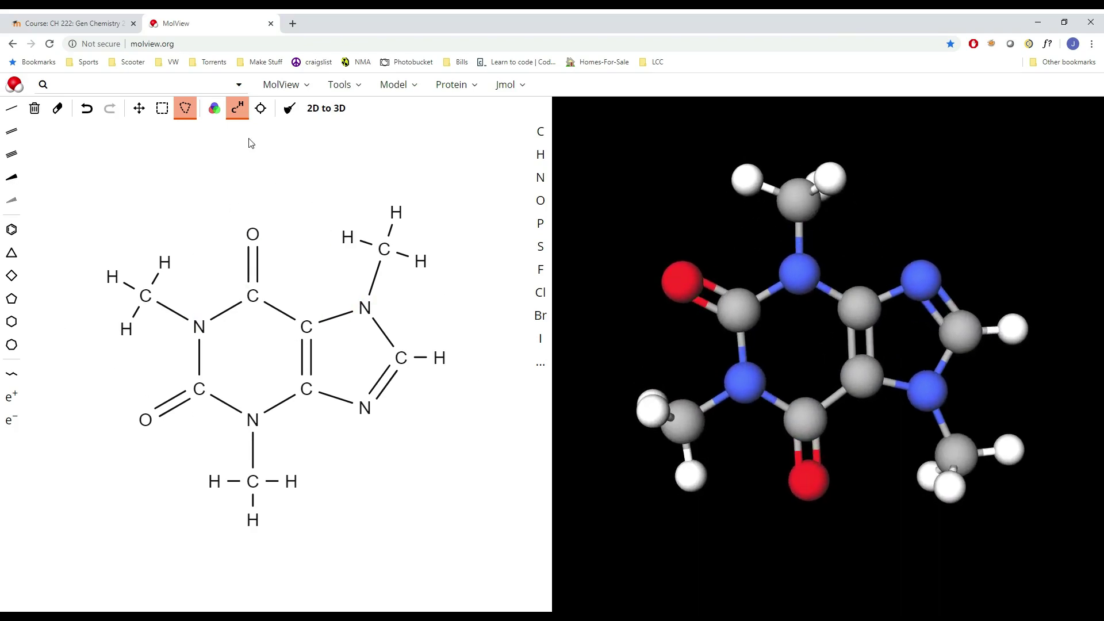
Clear the caffeine drawing from the 2D sketch and place a single oxygen atom.
{"action": "left_click", "coordinate": [320, 108]}
{"action": "left_click", "coordinate": [35, 111]}
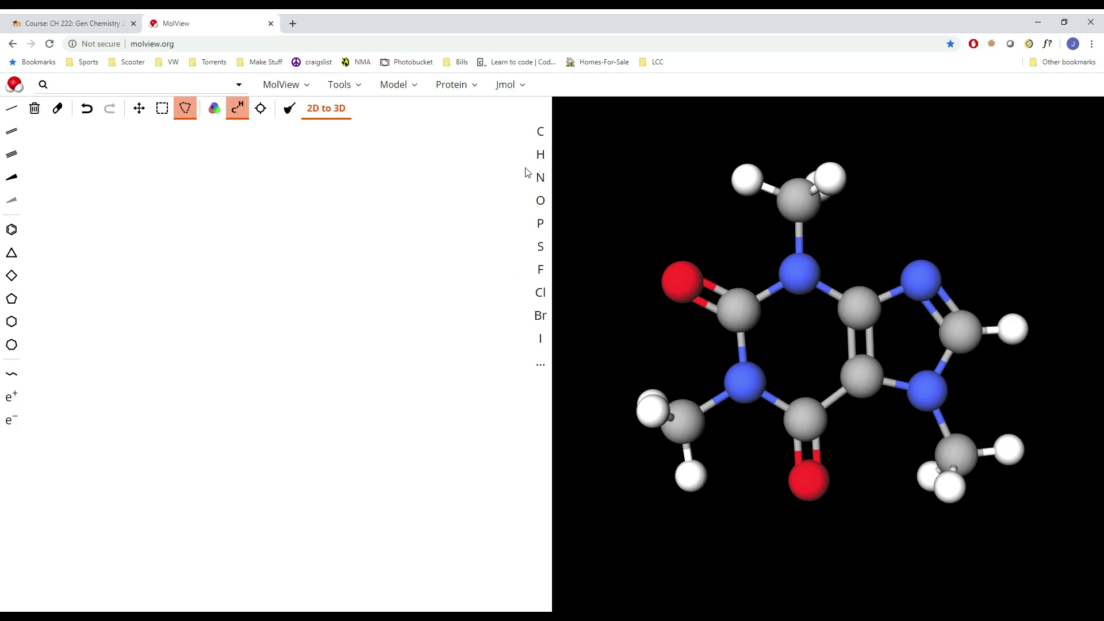
{"action": "left_click", "coordinate": [544, 133]}
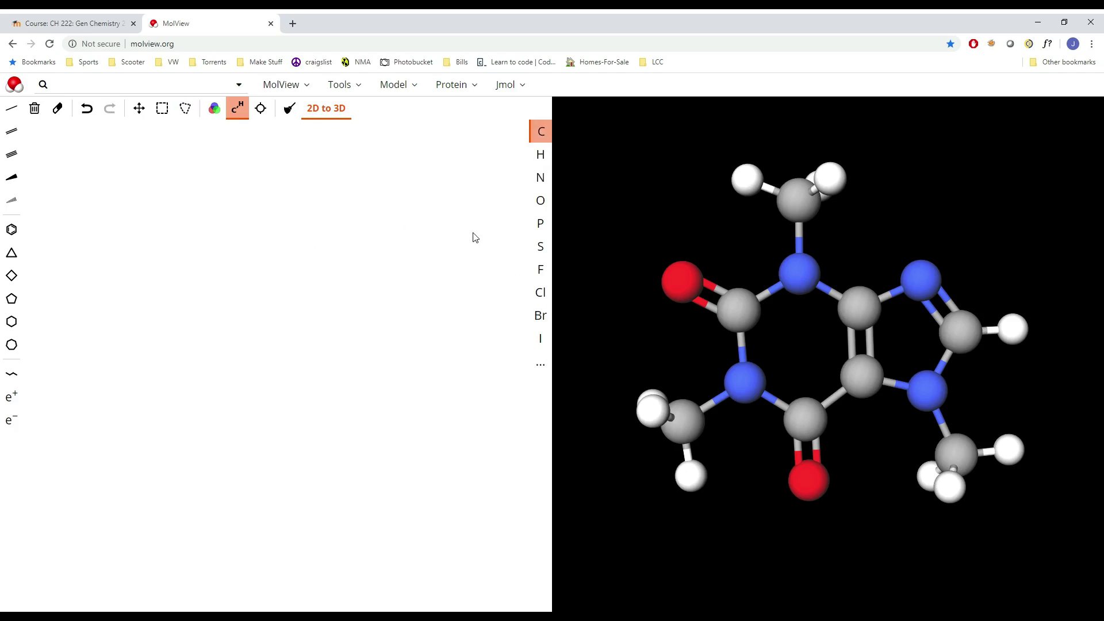
{"action": "left_click", "coordinate": [541, 200]}
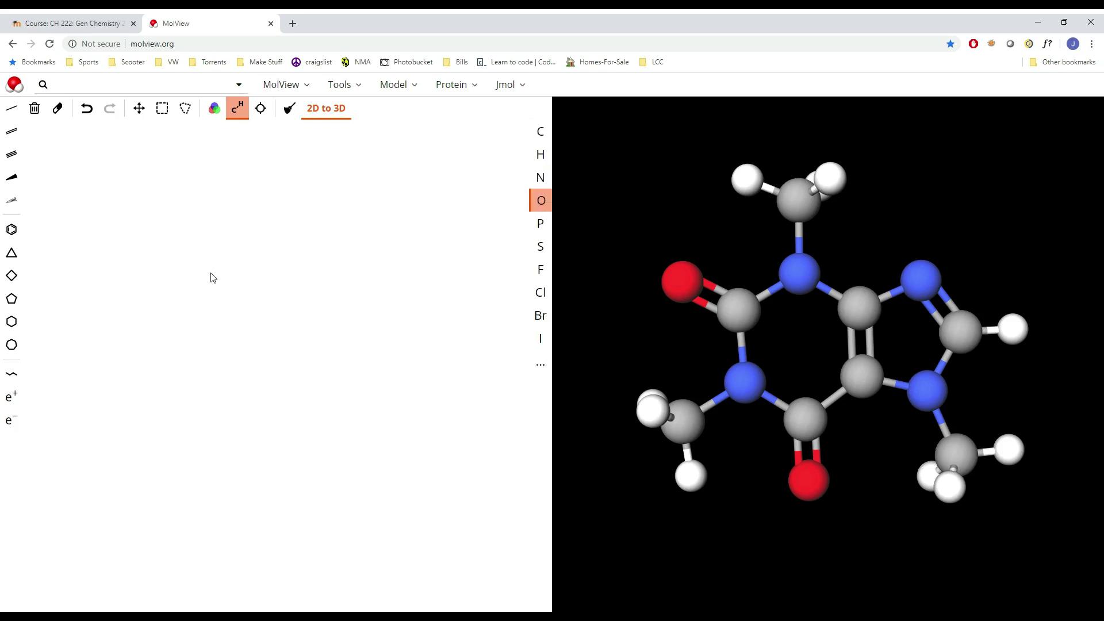
Bond two hydrogen atoms to the oxygen, one on each side, to draw a water molecule.
{"action": "left_click", "coordinate": [541, 154]}
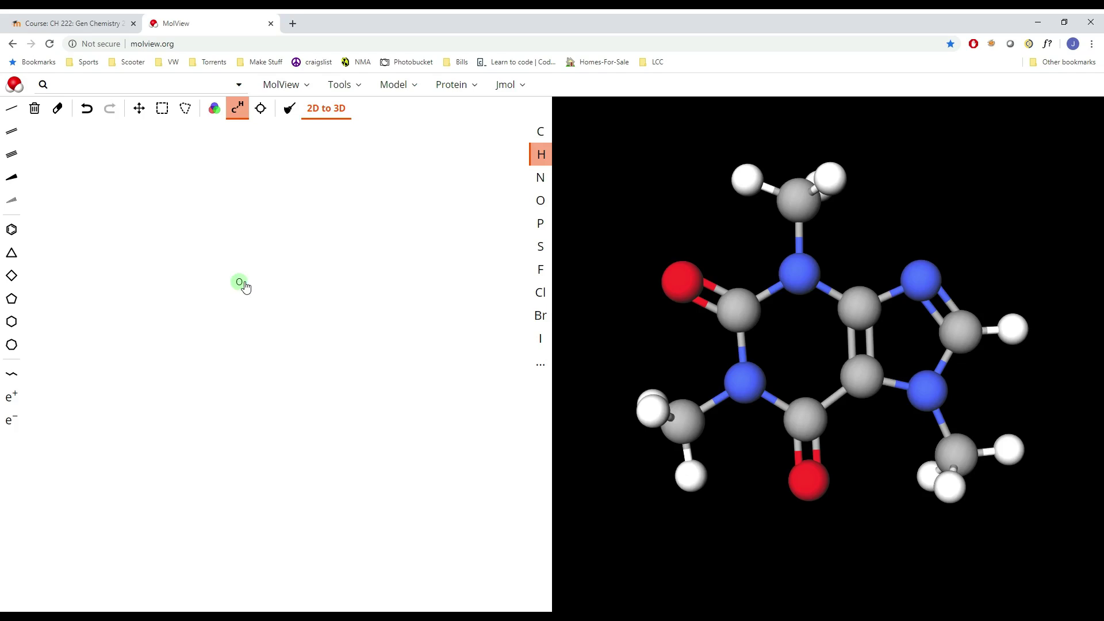
{"action": "left_click_drag", "start_coordinate": [246, 288], "coordinate": [268, 290]}
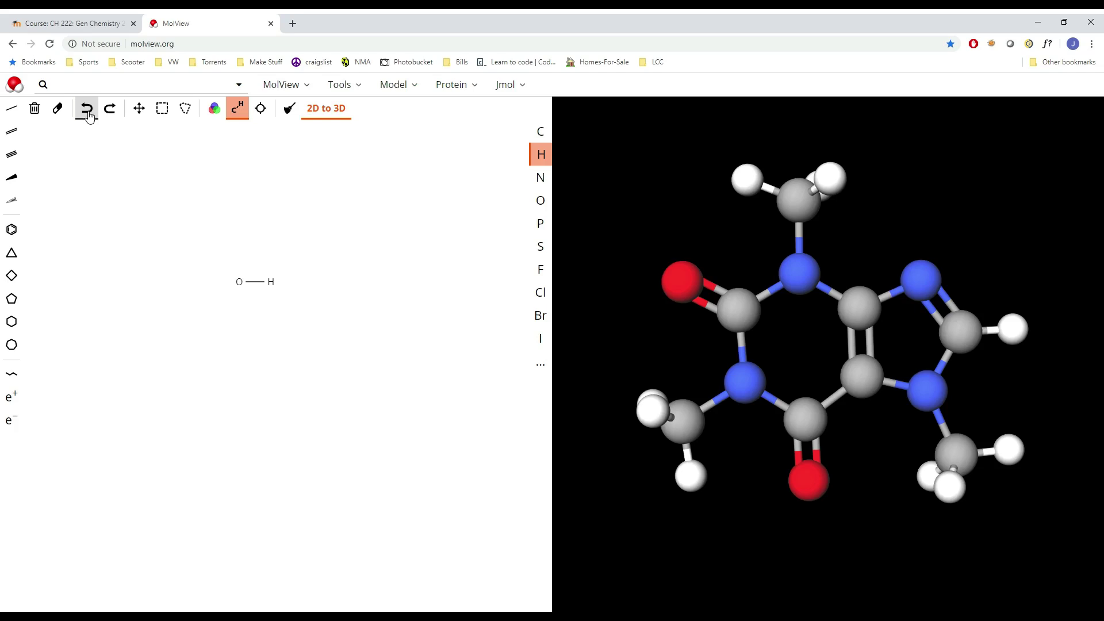
{"action": "left_click", "coordinate": [239, 281]}
{"action": "scroll", "coordinate": [247, 283], "scroll_direction": "up", "scroll_amount": 3}
{"action": "scroll", "coordinate": [230, 284], "scroll_direction": "down", "scroll_amount": 3}
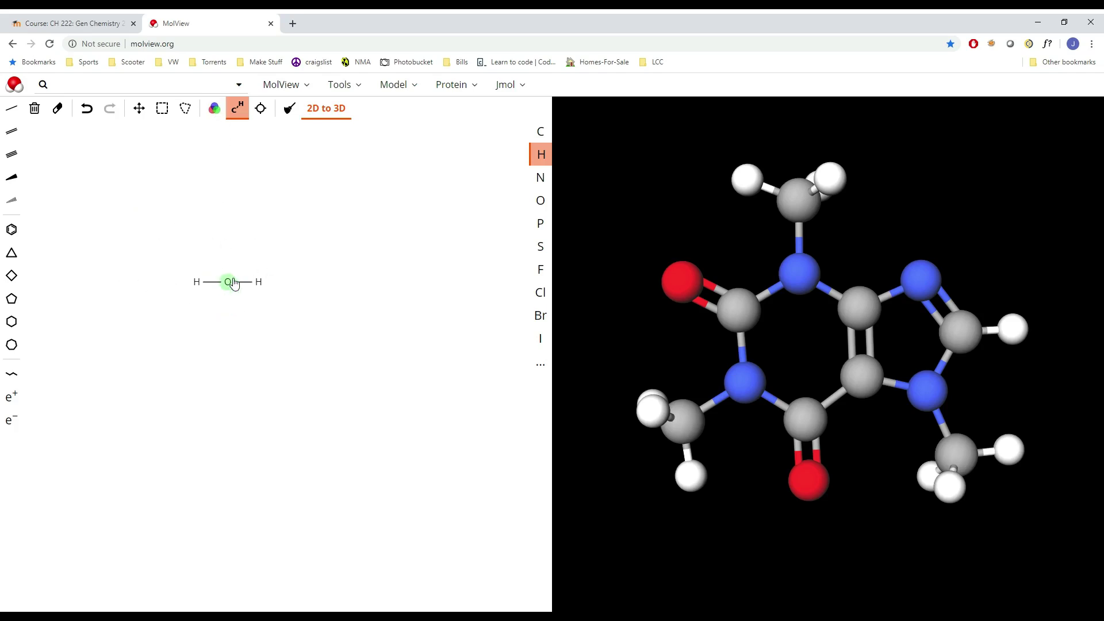
{"action": "scroll", "coordinate": [234, 283], "scroll_direction": "up", "scroll_amount": 3}
{"action": "scroll", "coordinate": [235, 284], "scroll_direction": "down", "scroll_amount": 2}
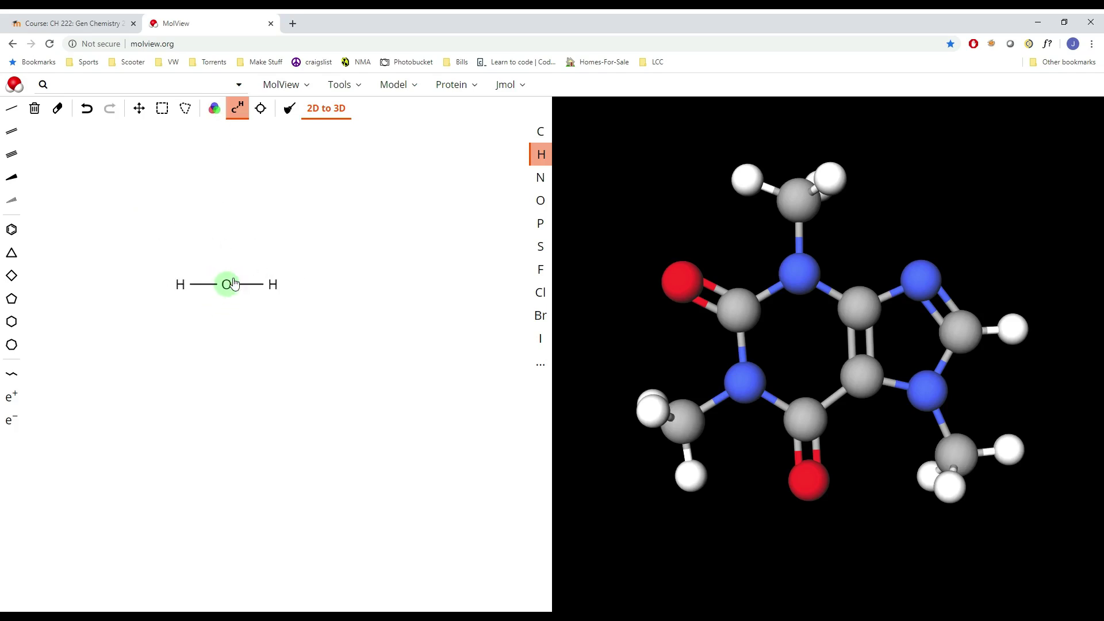
{"action": "scroll", "coordinate": [233, 283], "scroll_direction": "up", "scroll_amount": 2}
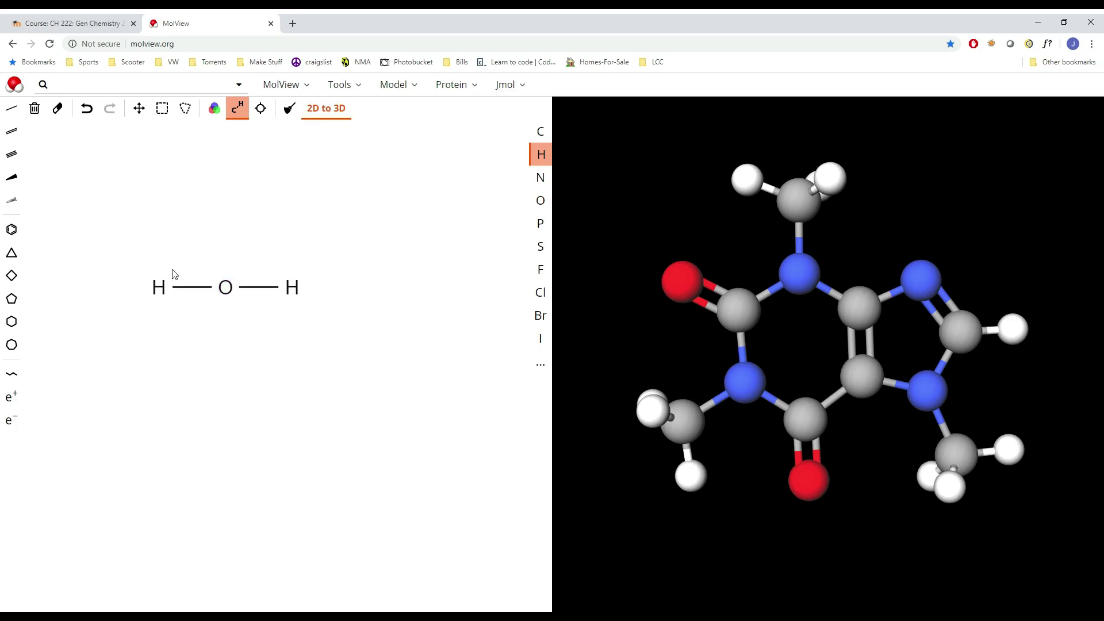
Generate the 3D model of water, rotate it to view its shape, and dismiss the accuracy notice.
{"action": "left_click", "coordinate": [320, 111]}
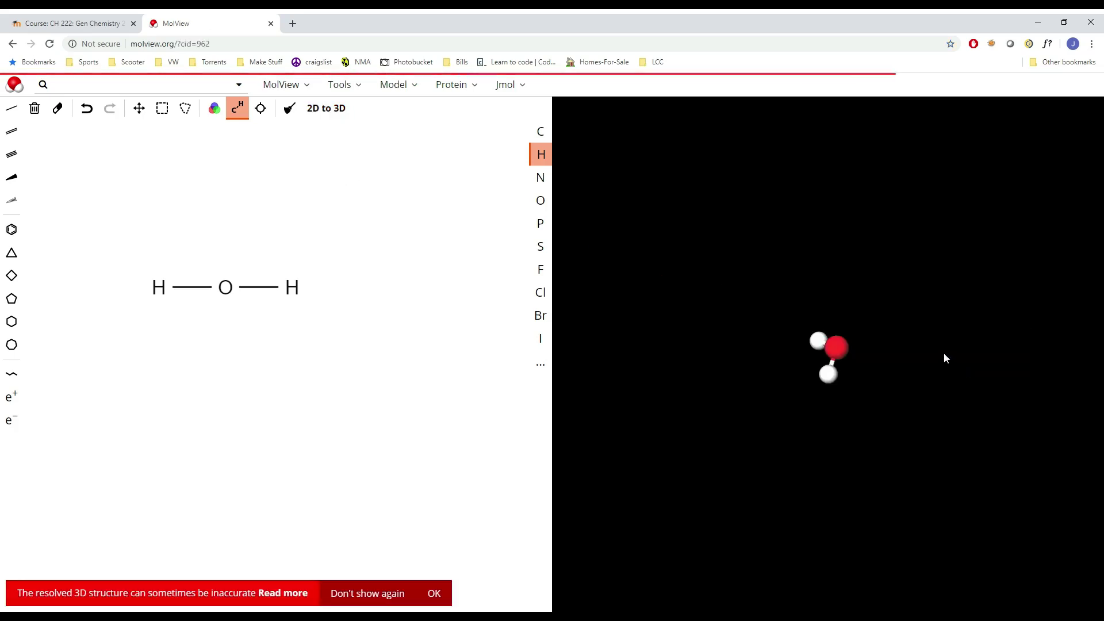
{"action": "scroll", "coordinate": [840, 339], "scroll_direction": "up", "scroll_amount": 5}
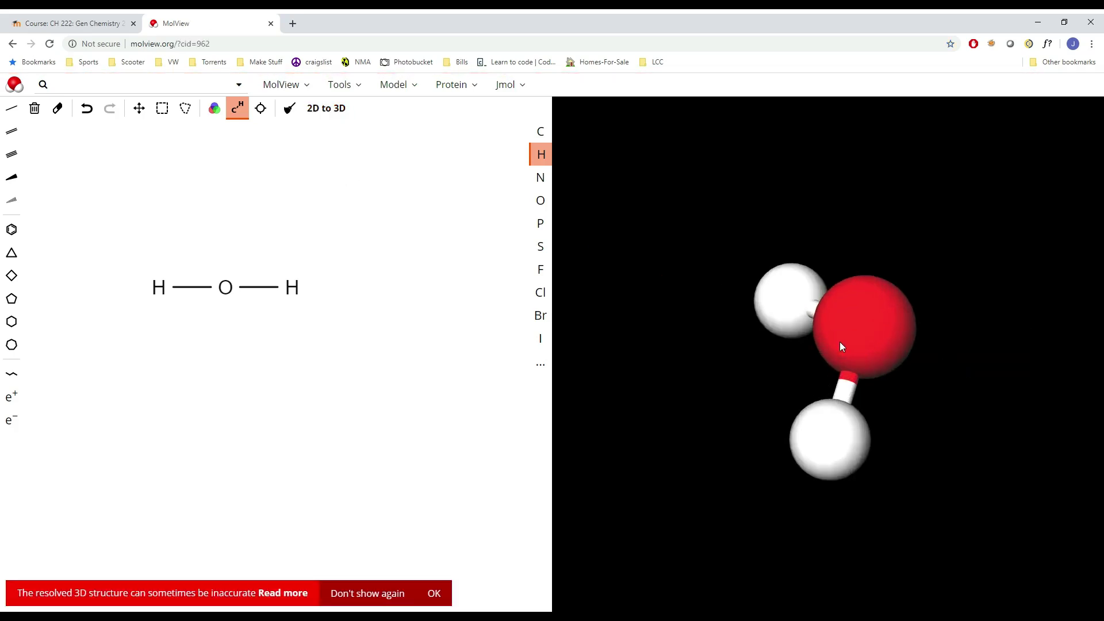
{"action": "left_click_drag", "start_coordinate": [855, 344], "coordinate": [703, 227]}
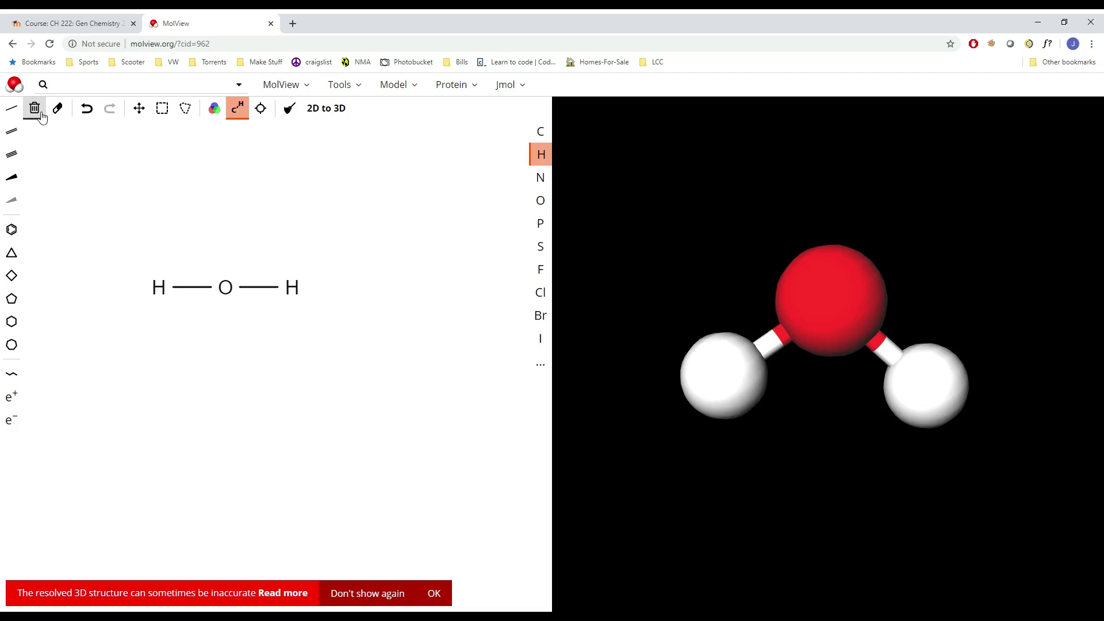
{"action": "left_click", "coordinate": [435, 593]}
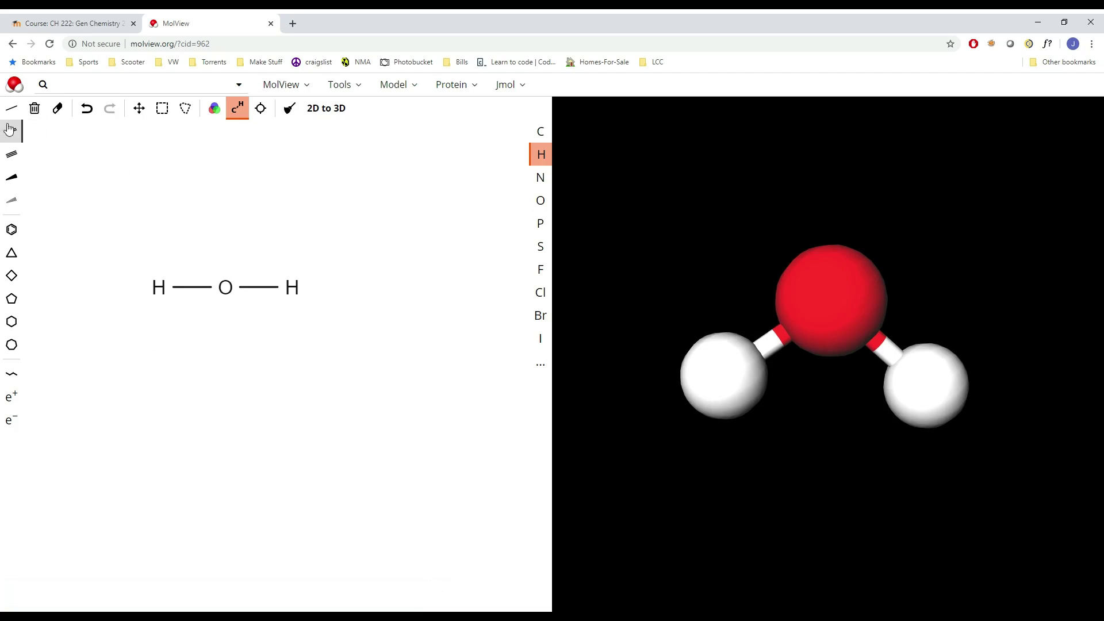
Clear the water sketch and draw a straight chain of seven single-bonded carbon atoms.
{"action": "left_click", "coordinate": [43, 115]}
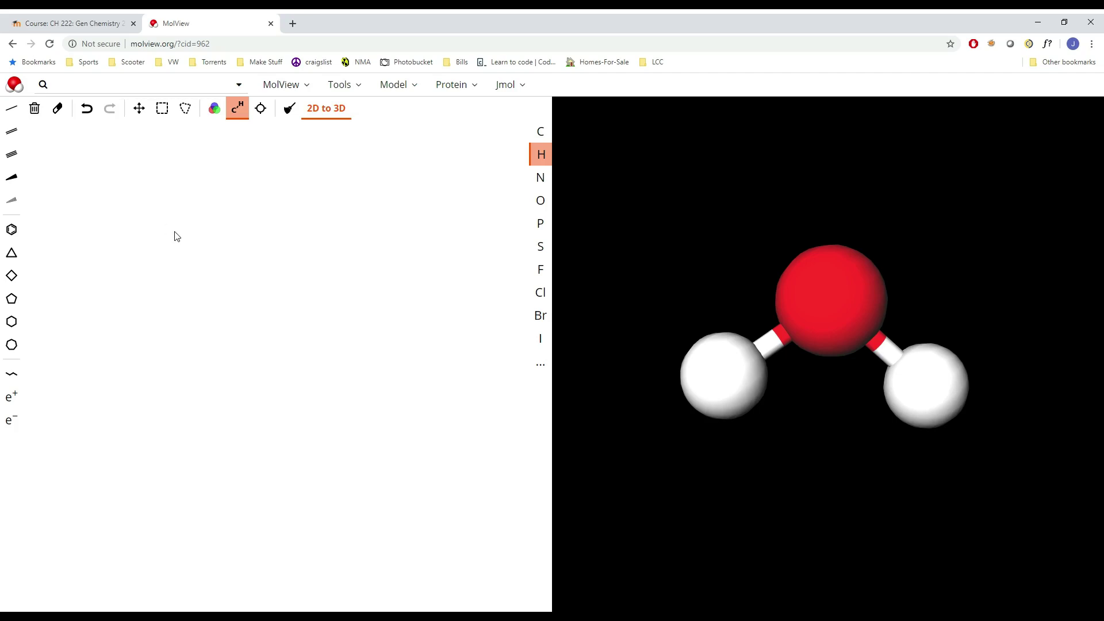
{"action": "left_click", "coordinate": [540, 131]}
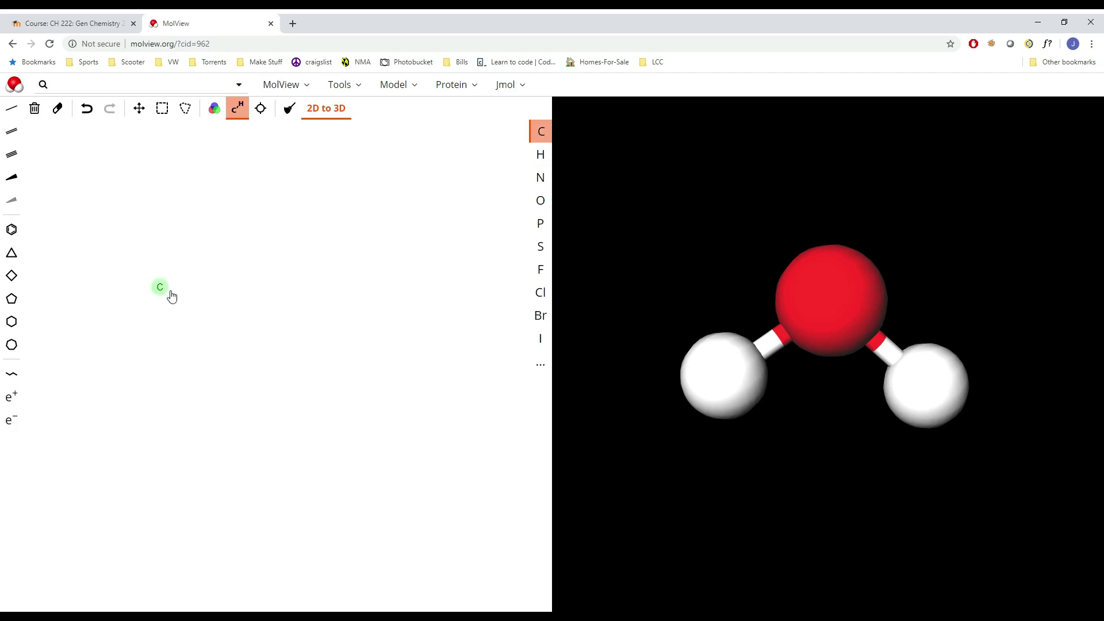
{"action": "left_click", "coordinate": [163, 289]}
{"action": "left_click", "coordinate": [194, 289]}
{"action": "left_click", "coordinate": [225, 290]}
{"action": "left_click", "coordinate": [256, 289]}
{"action": "left_click", "coordinate": [287, 290]}
{"action": "left_click", "coordinate": [355, 293]}
Change the second, fourth and sixth bonds of the carbon chain to double bonds.
{"action": "left_click", "coordinate": [12, 130]}
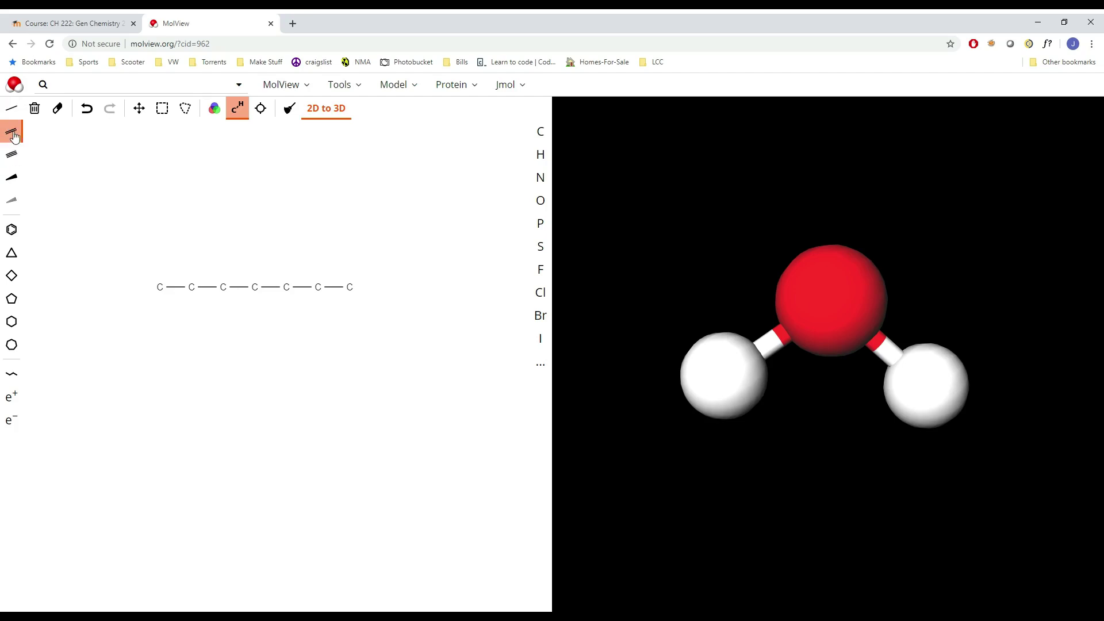
{"action": "left_click", "coordinate": [209, 291]}
{"action": "left_click", "coordinate": [272, 294]}
{"action": "left_click", "coordinate": [332, 289]}
{"action": "left_click", "coordinate": [12, 154]}
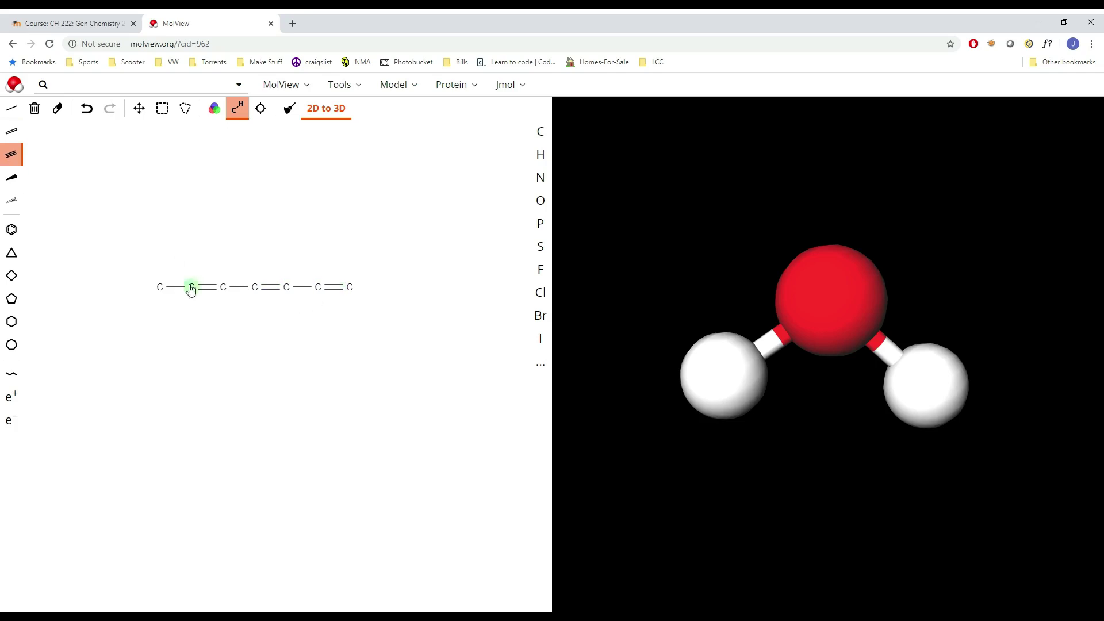
{"action": "left_click", "coordinate": [211, 290]}
{"action": "left_click", "coordinate": [12, 131]}
{"action": "left_click", "coordinate": [211, 288]}
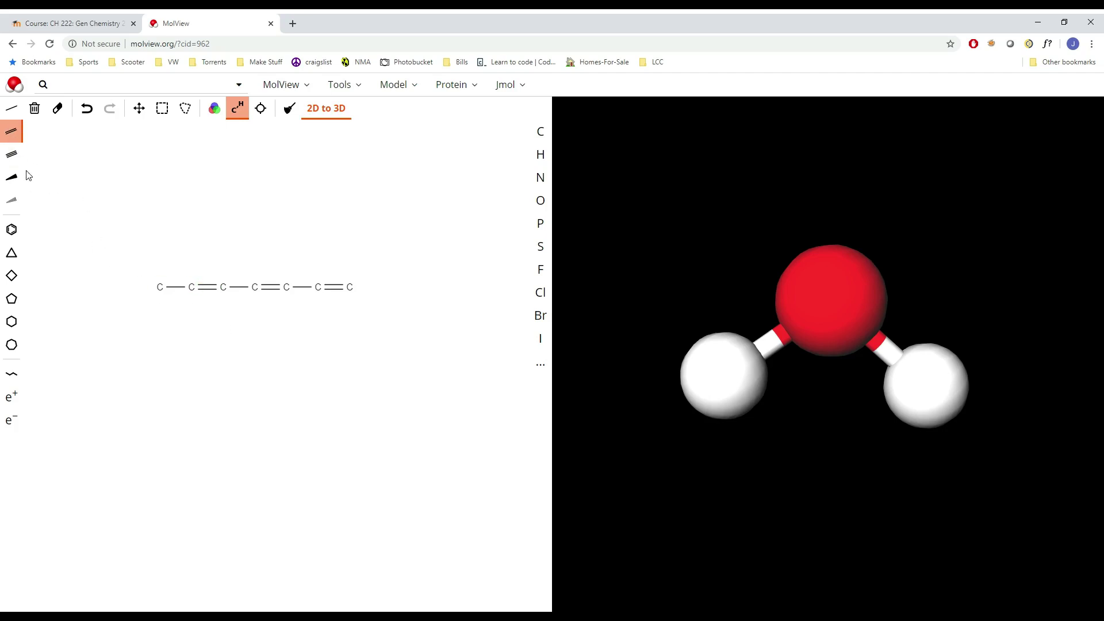
Change the fourth bond of the carbon chain to a triple bond.
{"action": "left_click", "coordinate": [11, 154]}
{"action": "left_click", "coordinate": [271, 288]}
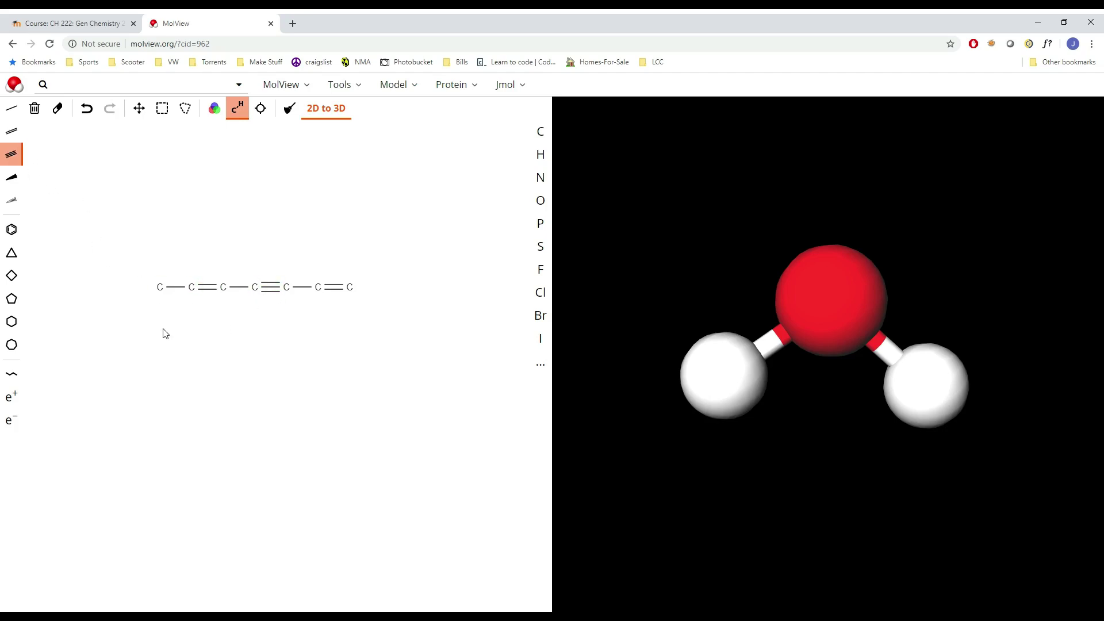
Add two hydrogens to the double-bonded end carbon, one to each other double-bonded carbon, and three to the single-bonded end carbon.
{"action": "left_click", "coordinate": [540, 154]}
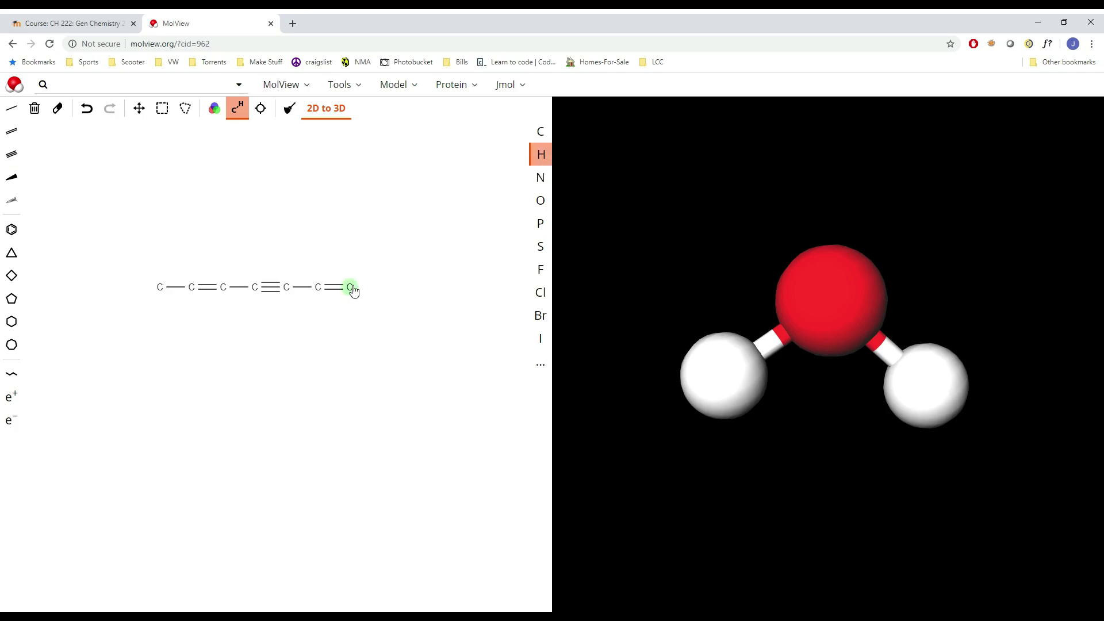
{"action": "mouse_move", "coordinate": [350, 287]}
{"action": "left_mouse_down"}
{"action": "mouse_move", "coordinate": [352, 267]}
{"action": "mouse_move", "coordinate": [353, 311]}
{"action": "left_mouse_up"}
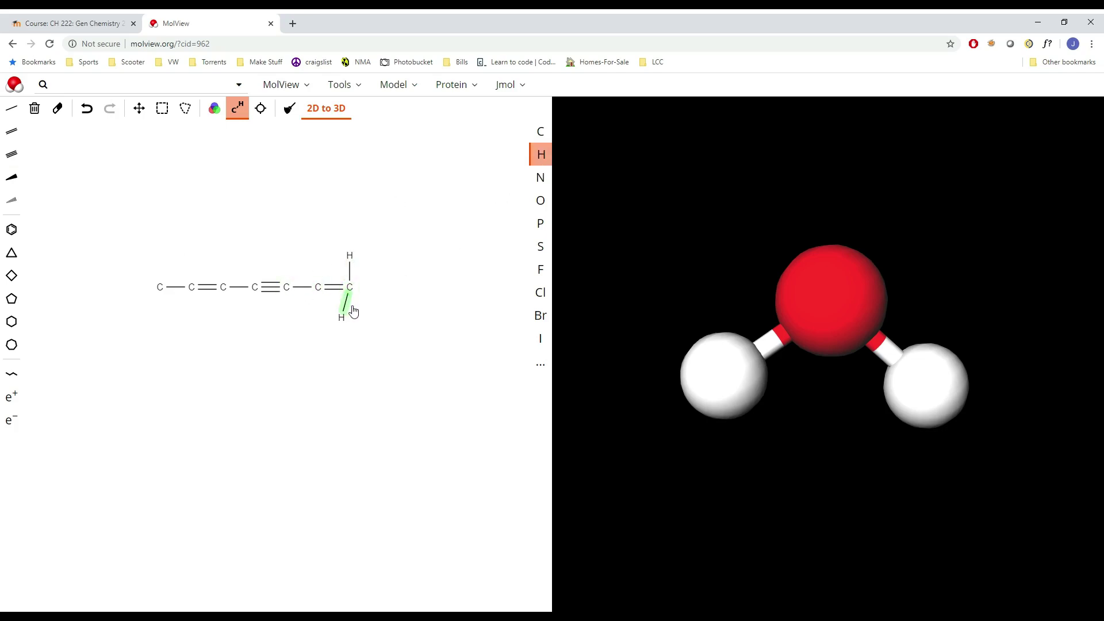
{"action": "left_click", "coordinate": [319, 290]}
{"action": "left_click", "coordinate": [225, 292]}
{"action": "left_click", "coordinate": [196, 294]}
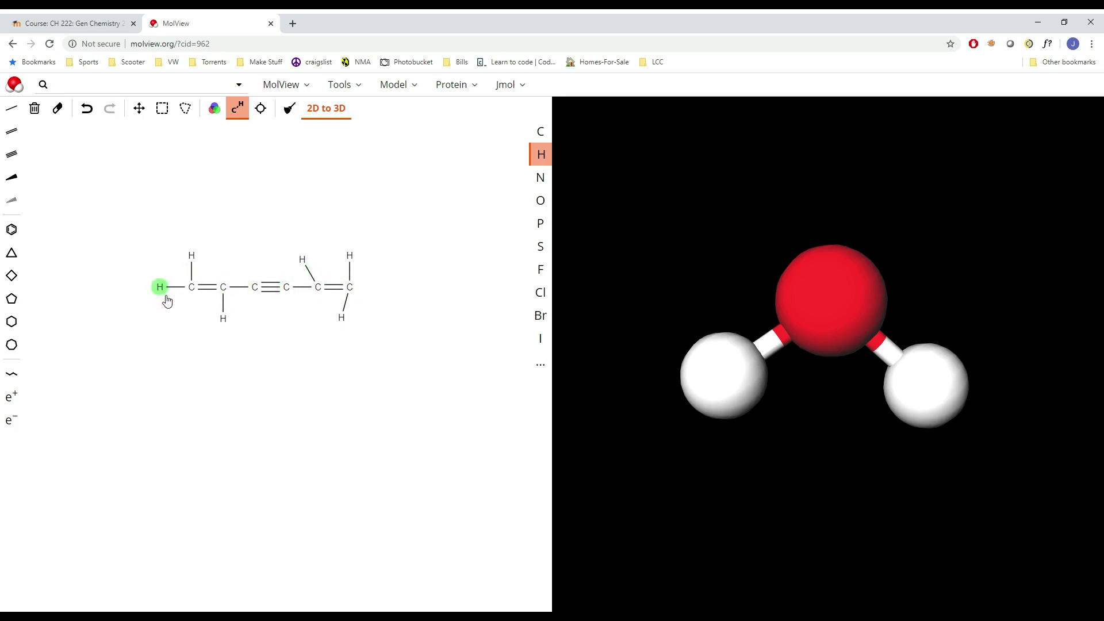
{"action": "left_click", "coordinate": [163, 292]}
{"action": "left_click", "coordinate": [164, 292]}
{"action": "left_click", "coordinate": [163, 290]}
Clean up the hydrocarbon's 2D structure, generate its 3D model and rotate it for inspection.
{"action": "left_click", "coordinate": [288, 110]}
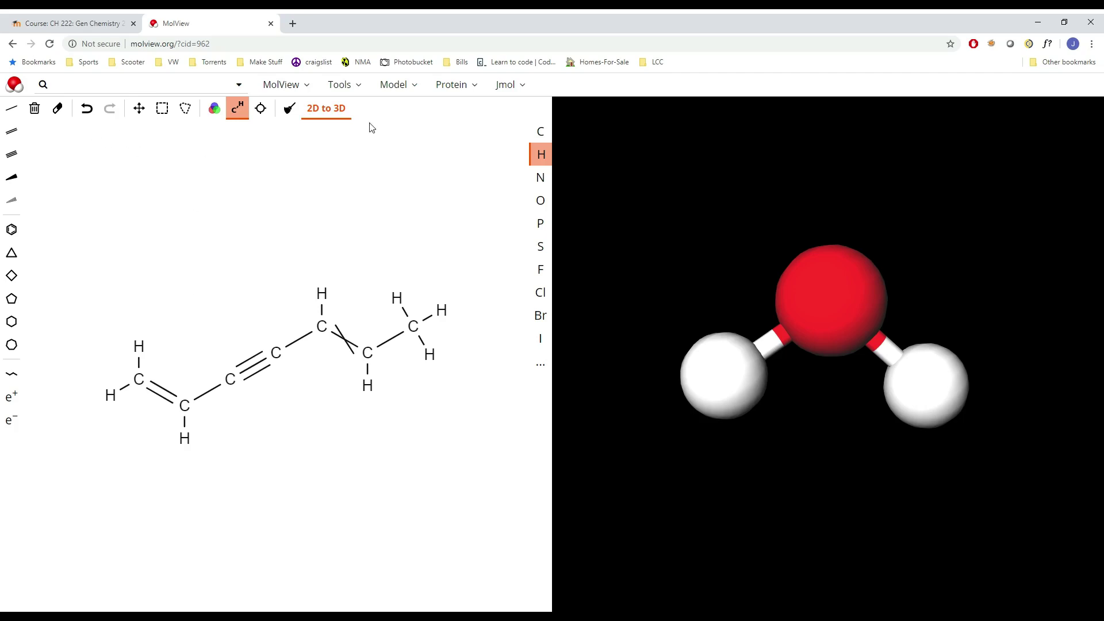
{"action": "left_click", "coordinate": [335, 110]}
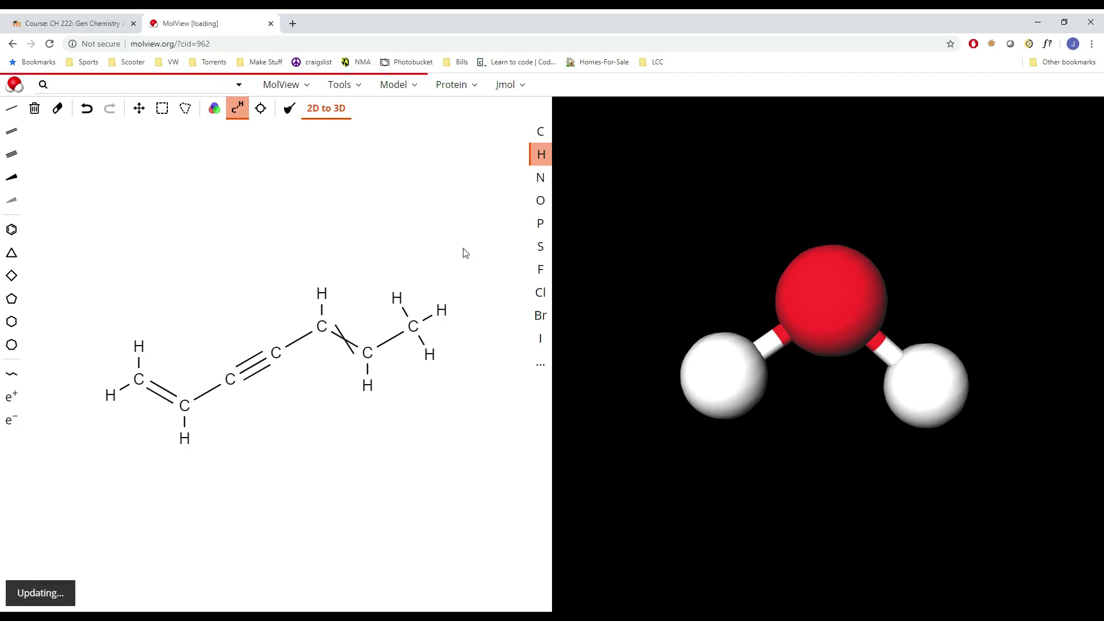
{"action": "mouse_move", "coordinate": [871, 382]}
{"action": "left_mouse_down"}
{"action": "mouse_move", "coordinate": [674, 361]}
{"action": "mouse_move", "coordinate": [623, 329]}
{"action": "mouse_move", "coordinate": [908, 409]}
{"action": "mouse_move", "coordinate": [811, 419]}
{"action": "mouse_move", "coordinate": [676, 348]}
{"action": "left_mouse_up"}
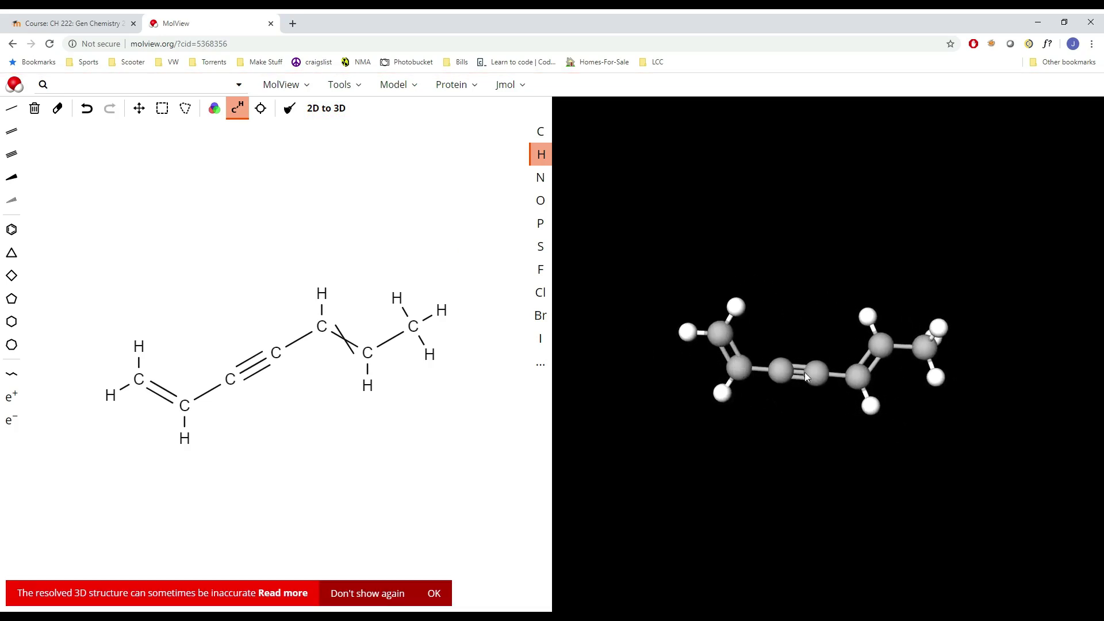
{"action": "mouse_move", "coordinate": [921, 352]}
{"action": "left_mouse_down"}
{"action": "mouse_move", "coordinate": [743, 361]}
{"action": "mouse_move", "coordinate": [819, 344]}
{"action": "mouse_move", "coordinate": [930, 343]}
{"action": "mouse_move", "coordinate": [951, 330]}
{"action": "left_mouse_up"}
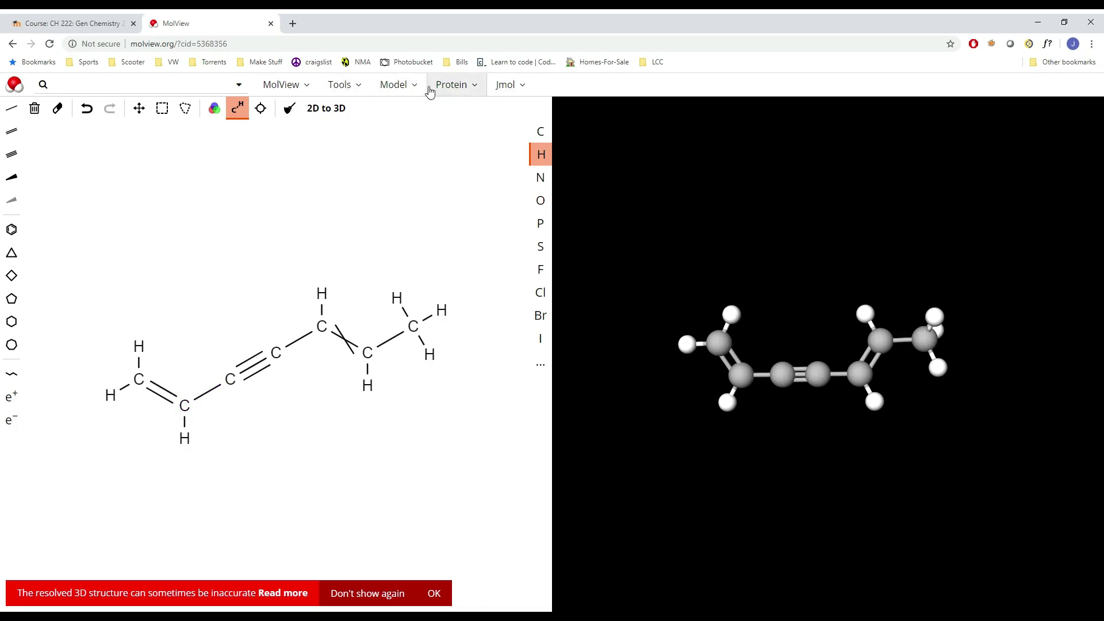
{"action": "left_click", "coordinate": [303, 88]}
{"action": "left_click", "coordinate": [354, 89]}
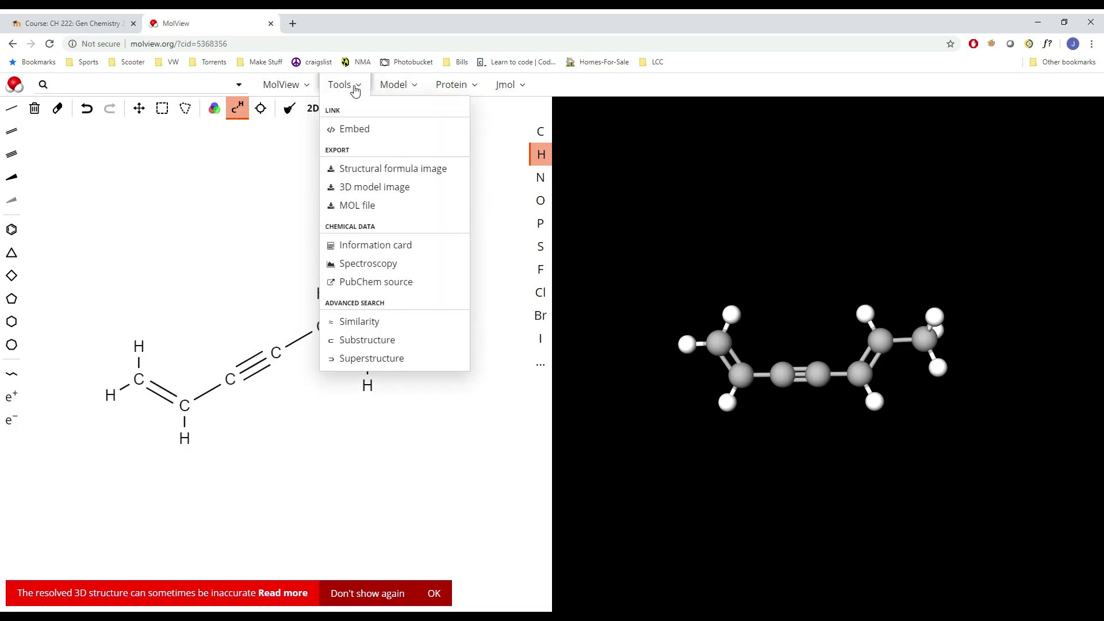
{"action": "left_click", "coordinate": [390, 89]}
Try the 3D-only, stacked 2D and 3D, and 2D-only layouts, and return to the side-by-side layout.
{"action": "left_click", "coordinate": [305, 89]}
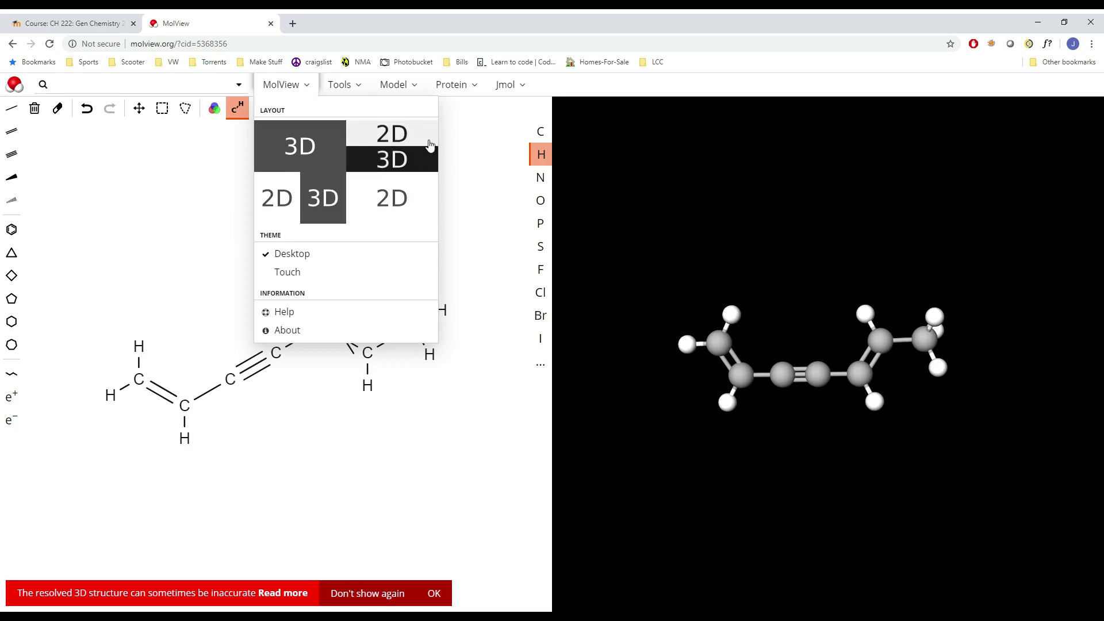
{"action": "left_click", "coordinate": [301, 147]}
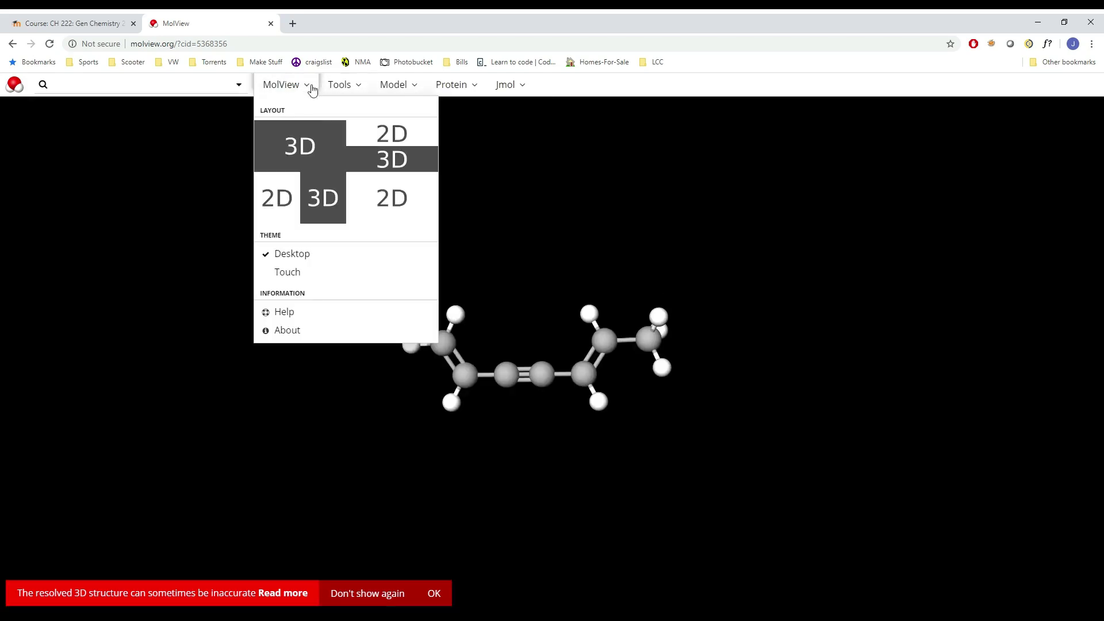
{"action": "left_click", "coordinate": [391, 141]}
{"action": "left_click", "coordinate": [305, 85]}
{"action": "left_click", "coordinate": [379, 199]}
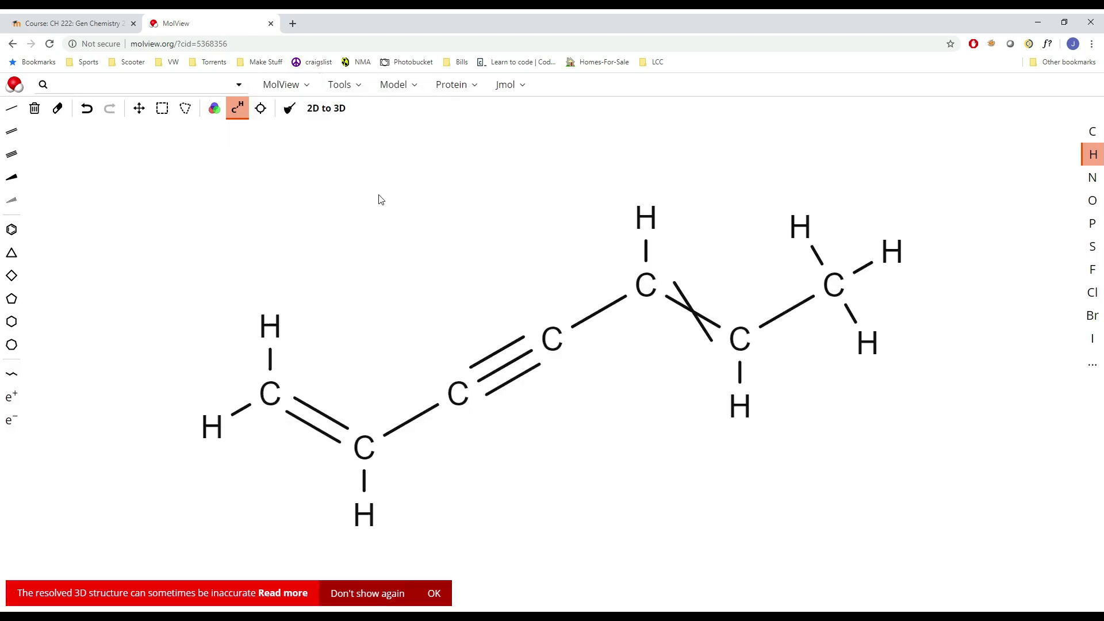
{"action": "left_click", "coordinate": [278, 86]}
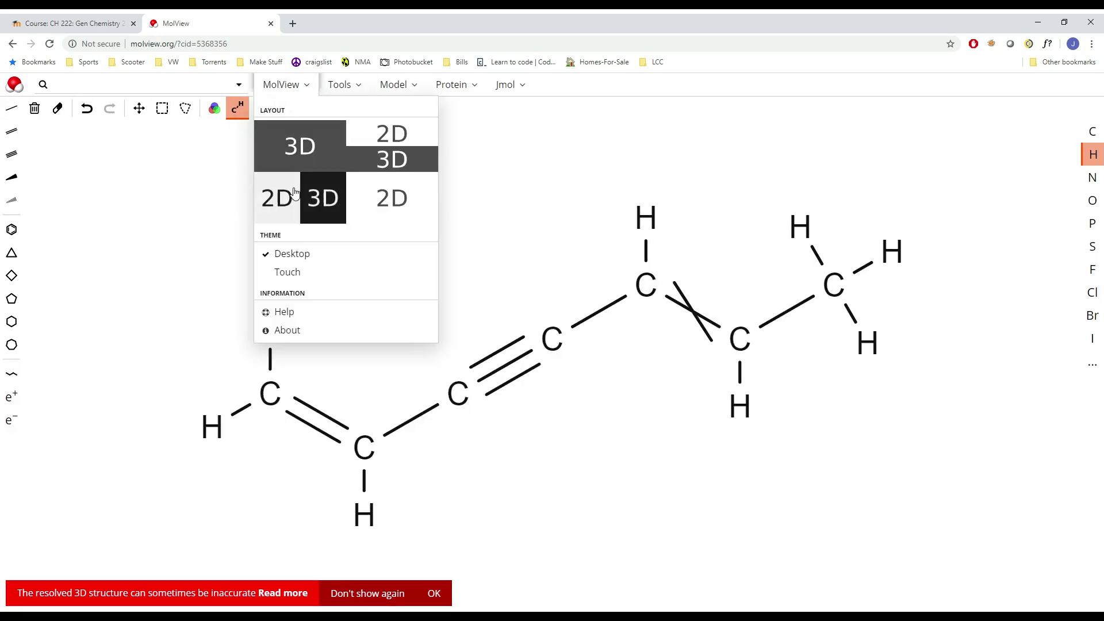
{"action": "left_click", "coordinate": [297, 198]}
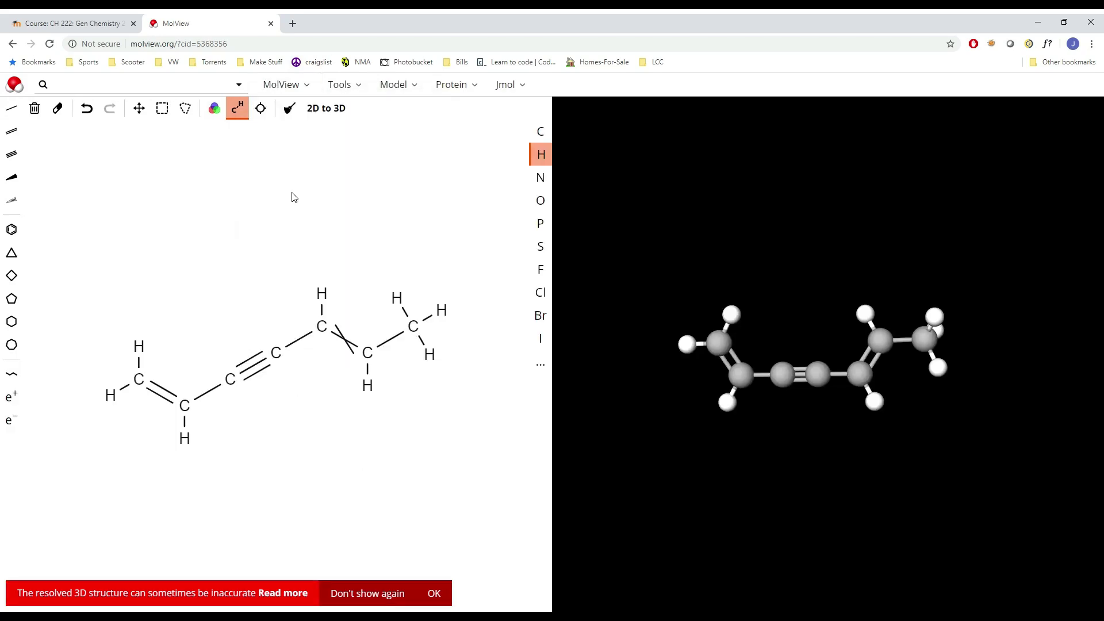
{"action": "left_click", "coordinate": [281, 84]}
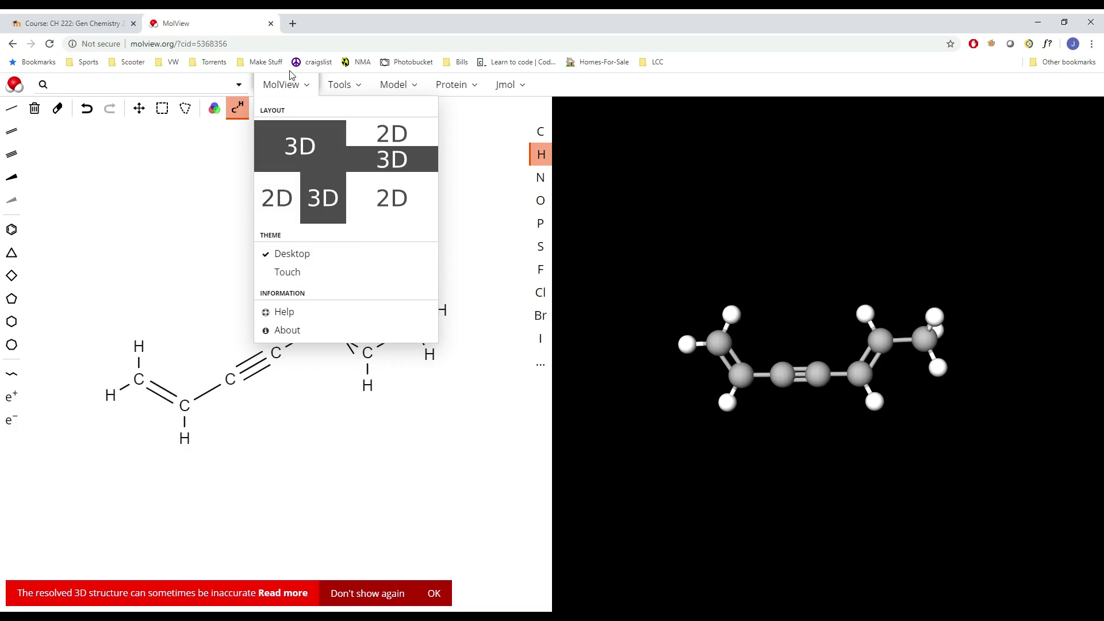
{"action": "left_click", "coordinate": [339, 85]}
{"action": "left_click", "coordinate": [292, 87]}
{"action": "left_click", "coordinate": [289, 92]}
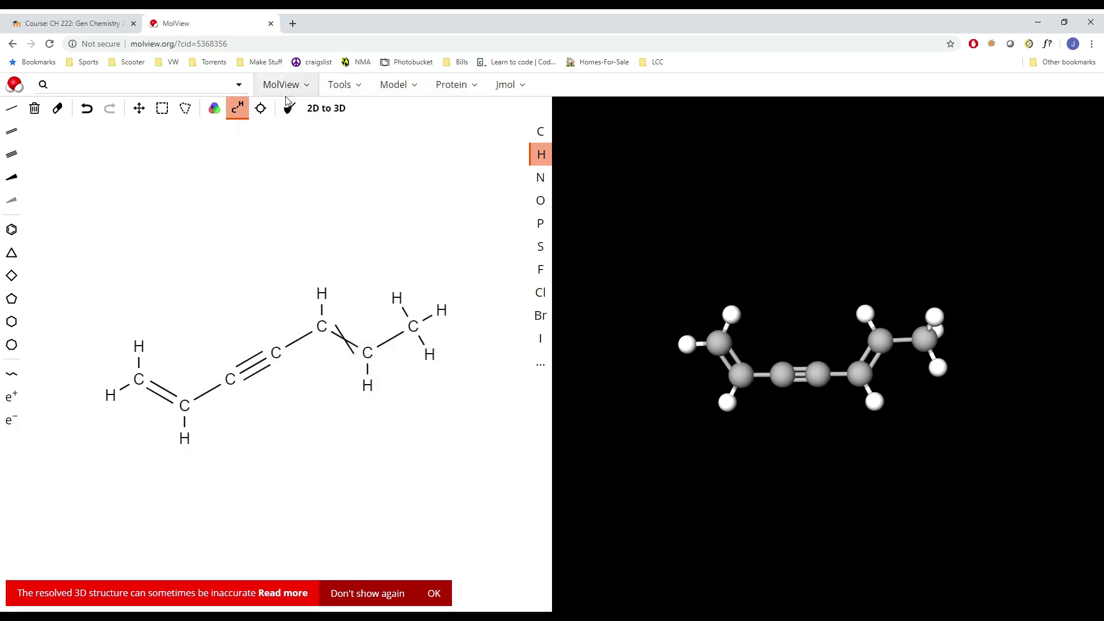
{"action": "left_click", "coordinate": [345, 89]}
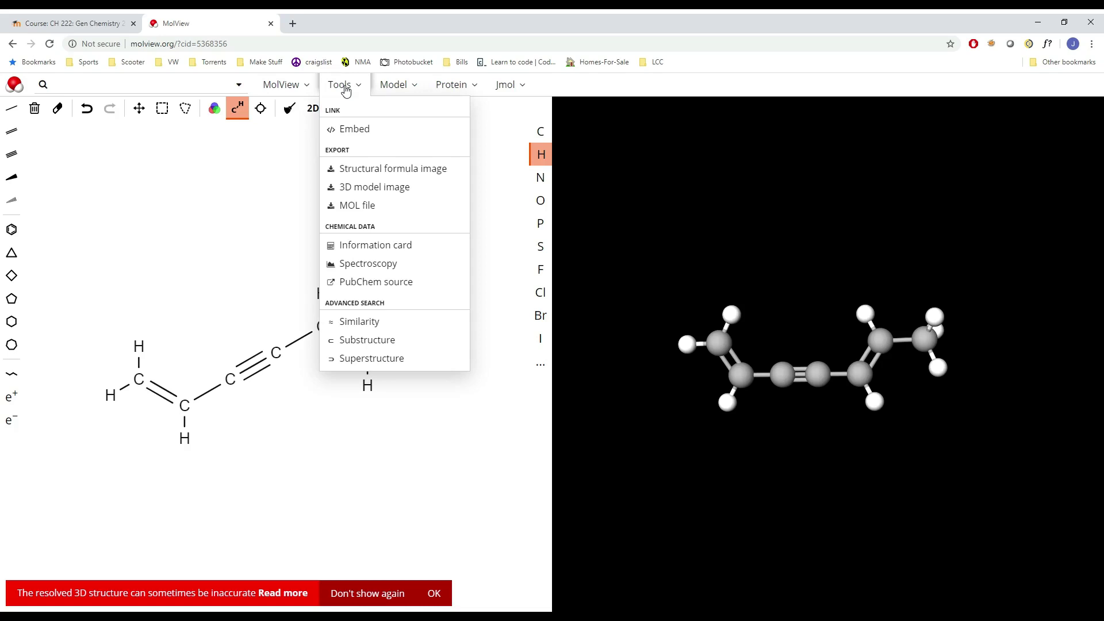
{"action": "left_click", "coordinate": [394, 87]}
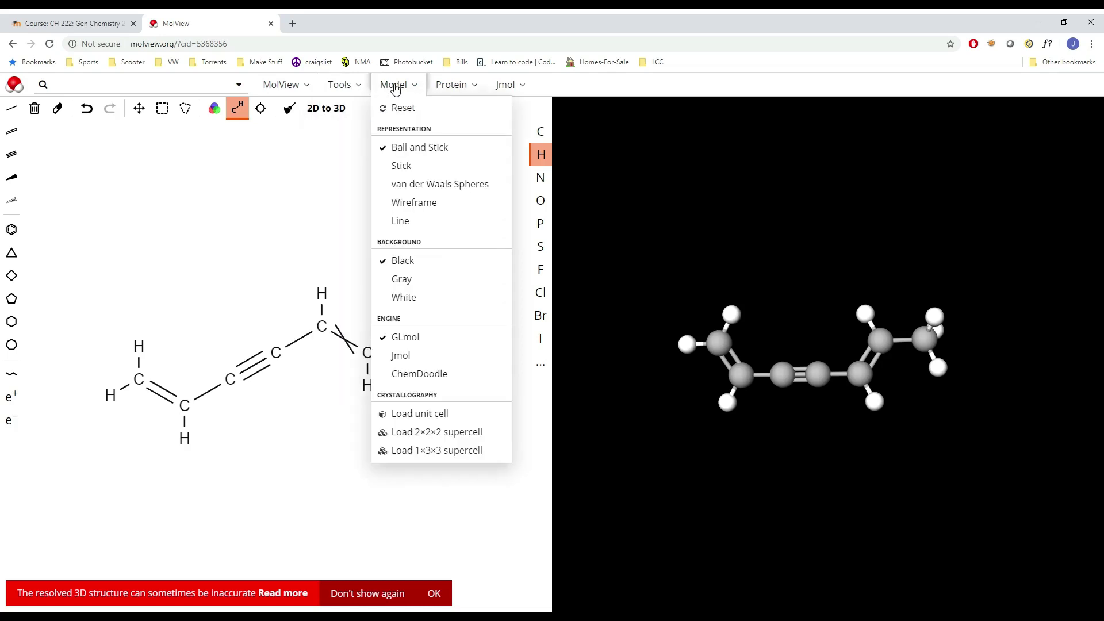
{"action": "left_click", "coordinate": [452, 86]}
{"action": "left_click", "coordinate": [503, 90]}
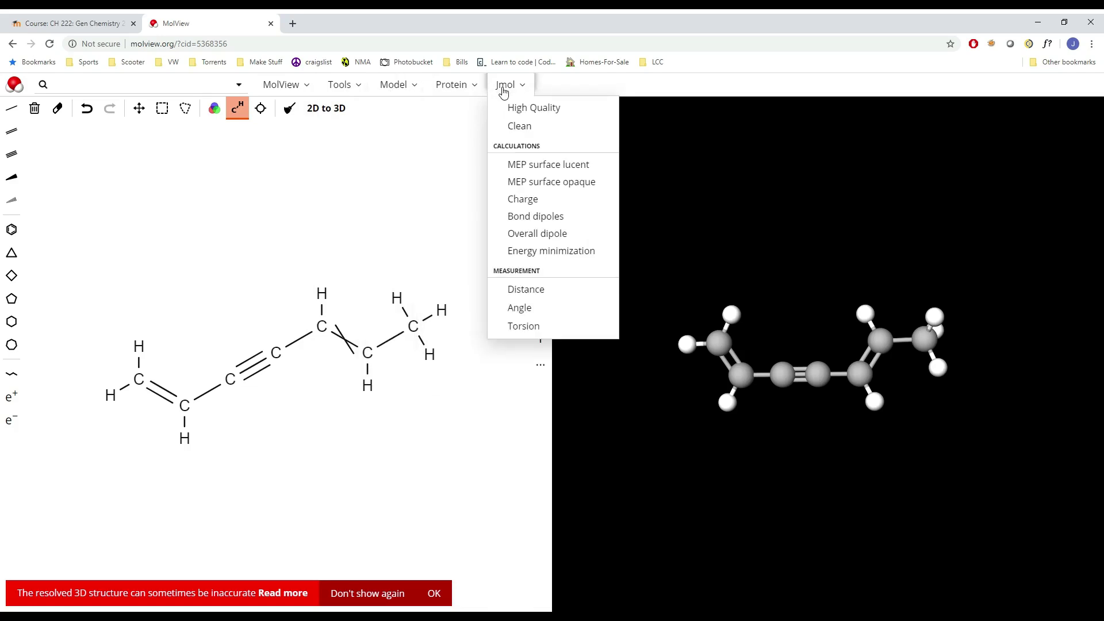
{"action": "left_click", "coordinate": [485, 87]}
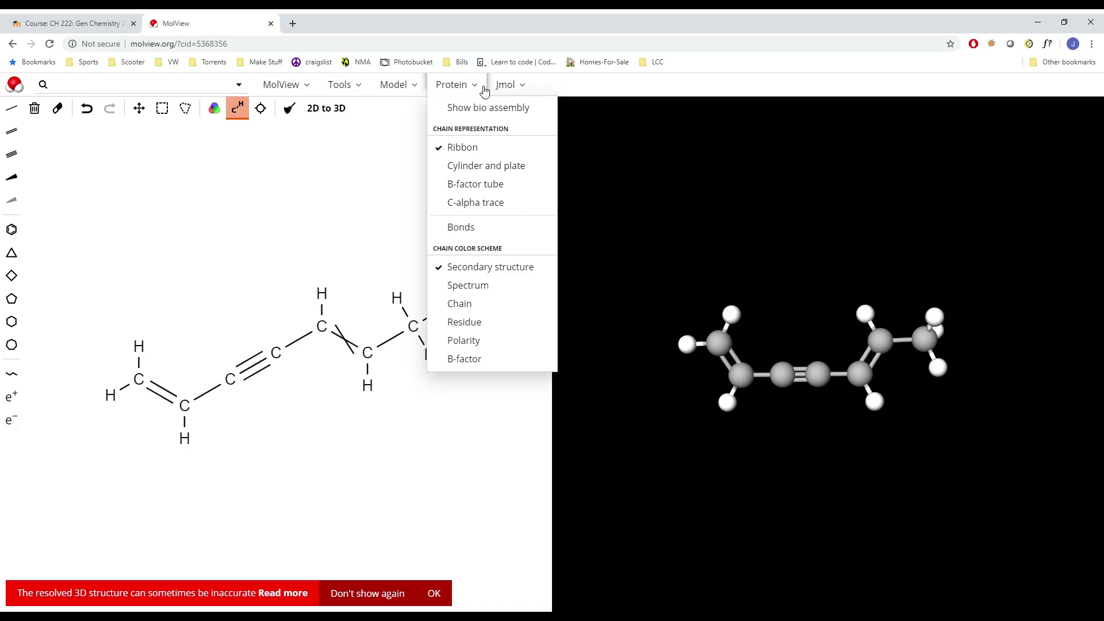
Display the hydrocarbon's 3D model as Stick and as van der Waals Spheres, rotating the sphere model for inspection.
{"action": "left_click", "coordinate": [419, 88]}
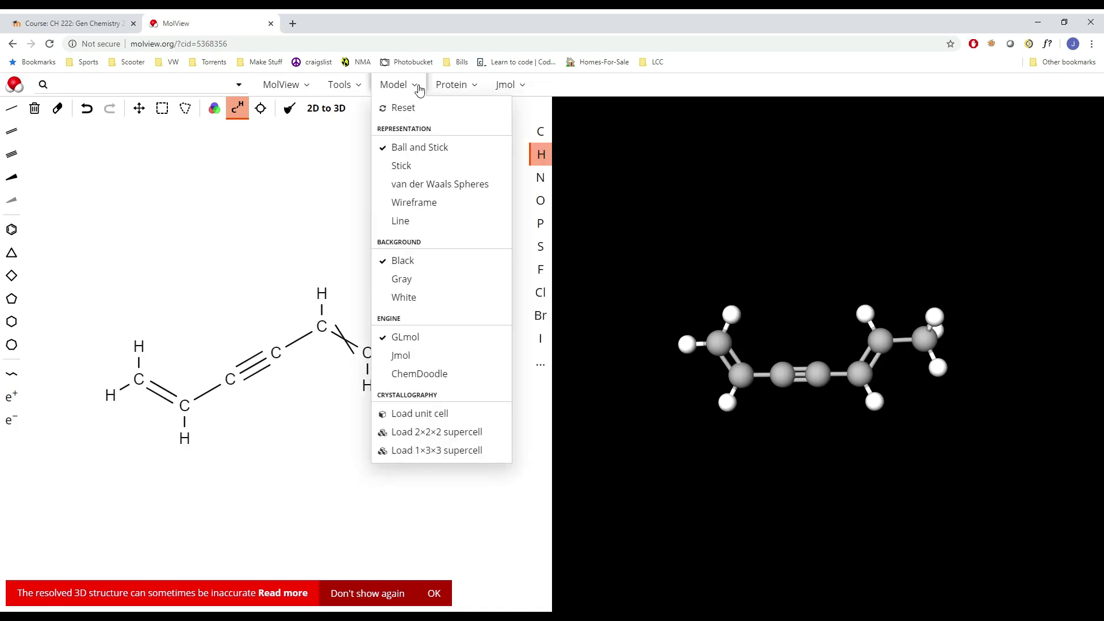
{"action": "left_click", "coordinate": [410, 168]}
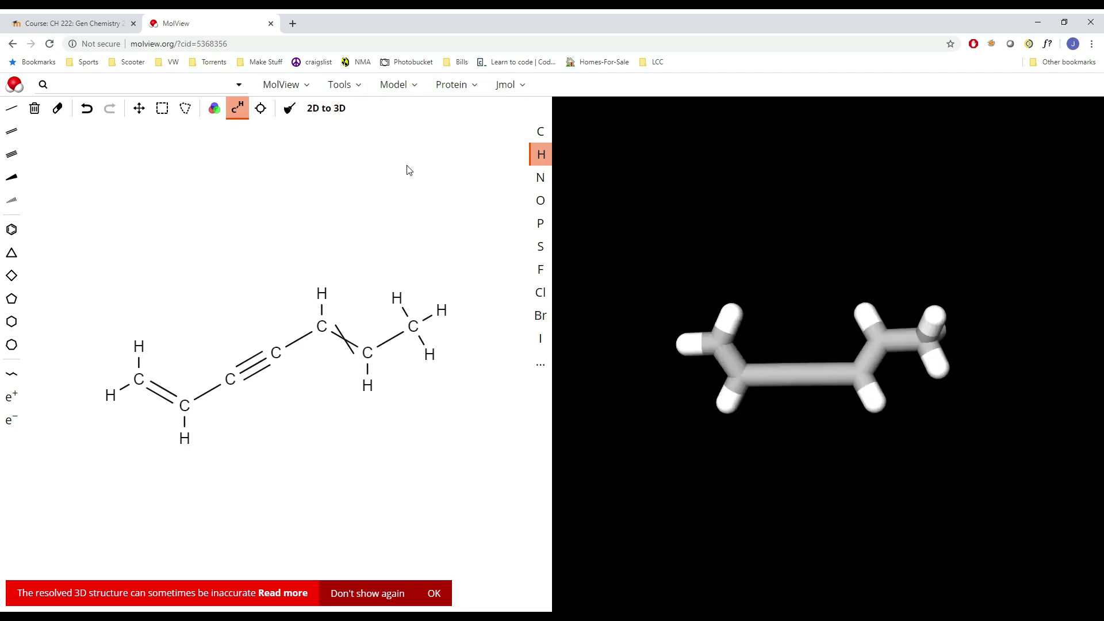
{"action": "left_click", "coordinate": [408, 88]}
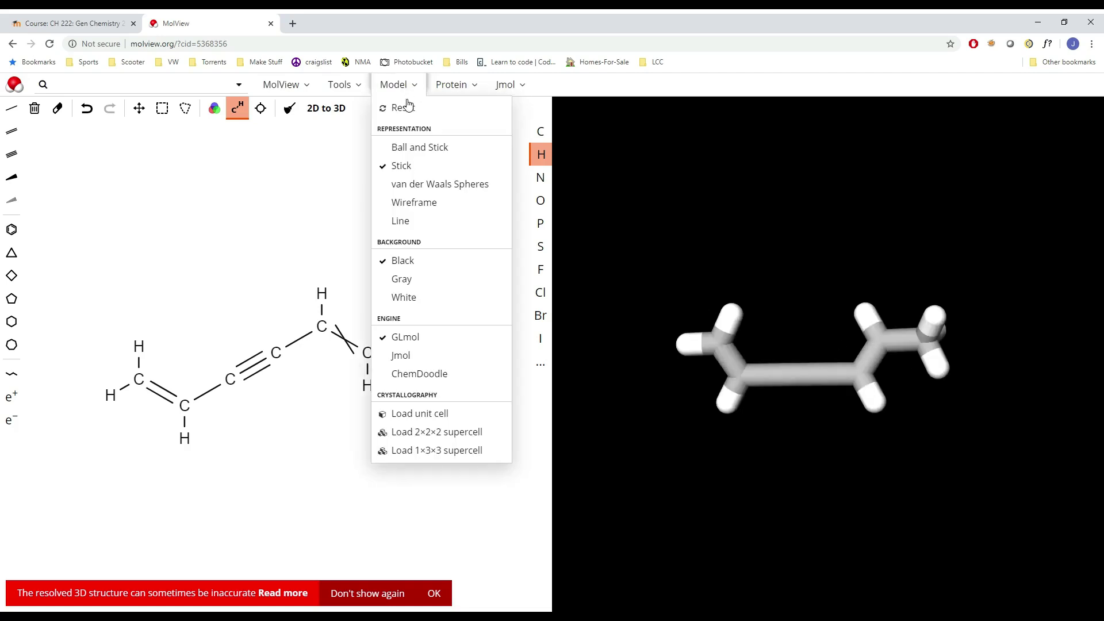
{"action": "left_click", "coordinate": [425, 183]}
{"action": "left_click_drag", "start_coordinate": [973, 367], "coordinate": [989, 388]}
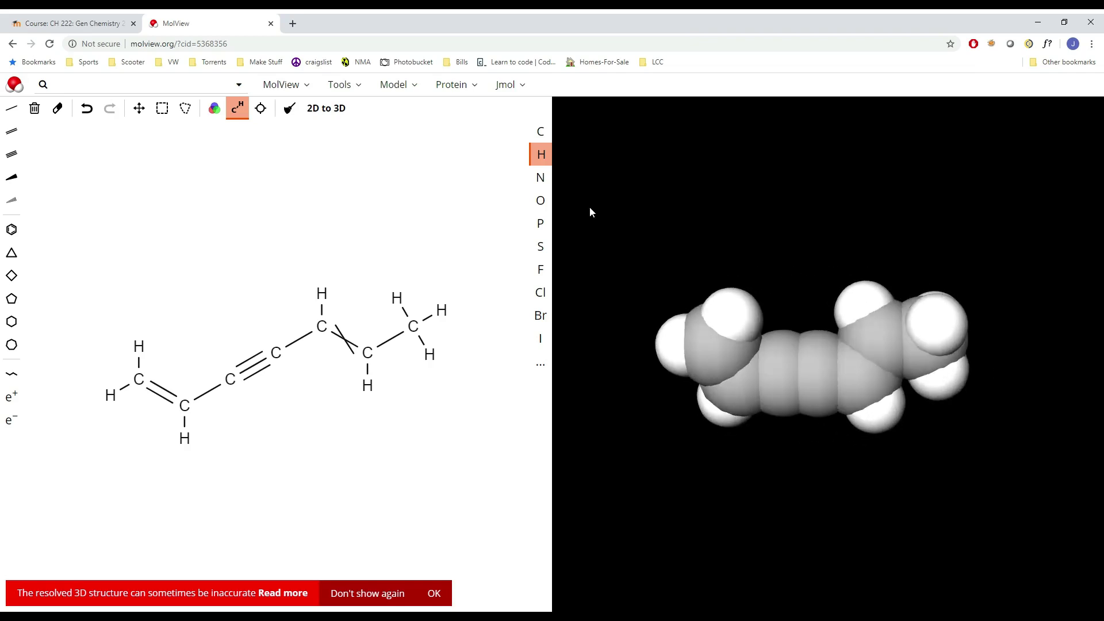
Display the hydrocarbon's 3D model as Wireframe and as Line, rotating it in each representation.
{"action": "left_click", "coordinate": [366, 86]}
{"action": "left_click", "coordinate": [388, 86]}
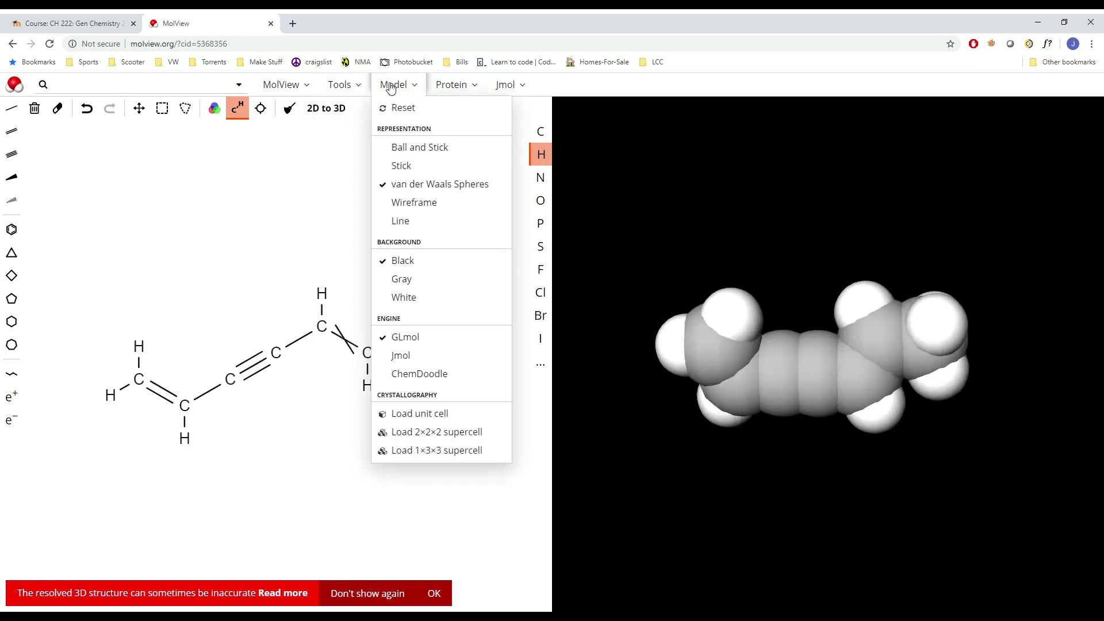
{"action": "left_click", "coordinate": [396, 203]}
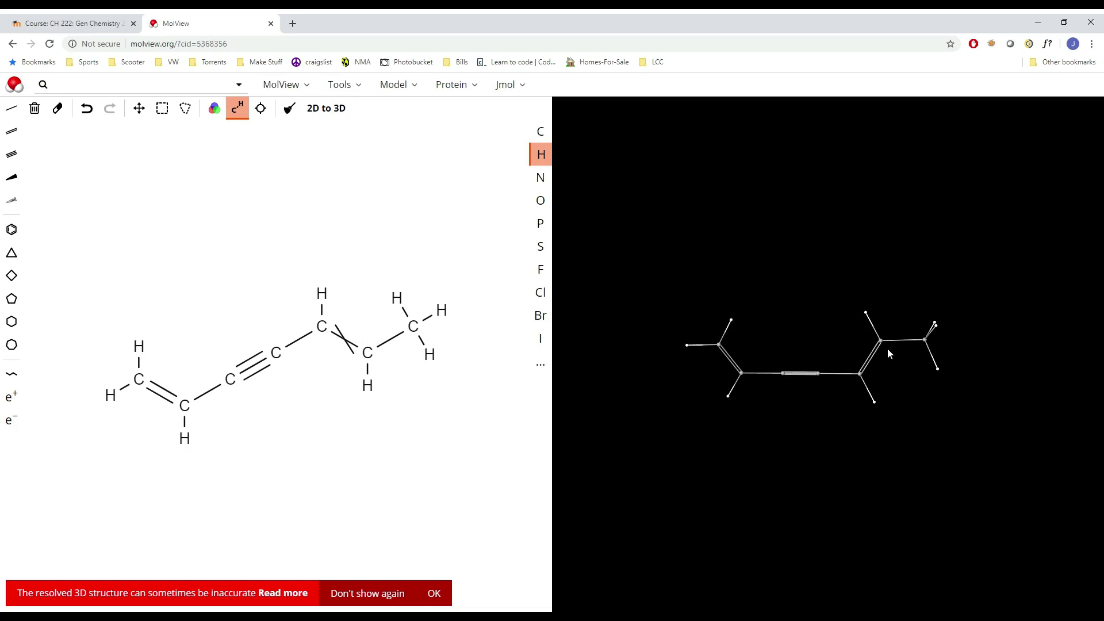
{"action": "mouse_move", "coordinate": [888, 349]}
{"action": "left_mouse_down"}
{"action": "mouse_move", "coordinate": [702, 342]}
{"action": "mouse_move", "coordinate": [889, 362]}
{"action": "mouse_move", "coordinate": [893, 336]}
{"action": "mouse_move", "coordinate": [744, 355]}
{"action": "mouse_move", "coordinate": [805, 394]}
{"action": "mouse_move", "coordinate": [897, 360]}
{"action": "left_mouse_up"}
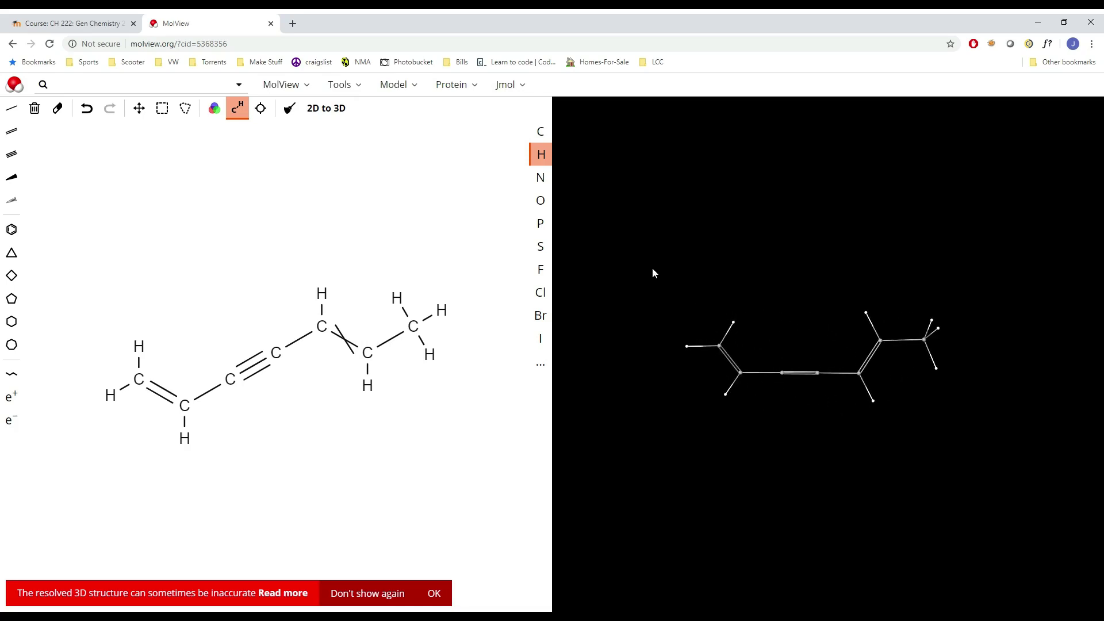
{"action": "left_click", "coordinate": [340, 82]}
{"action": "left_click", "coordinate": [379, 86]}
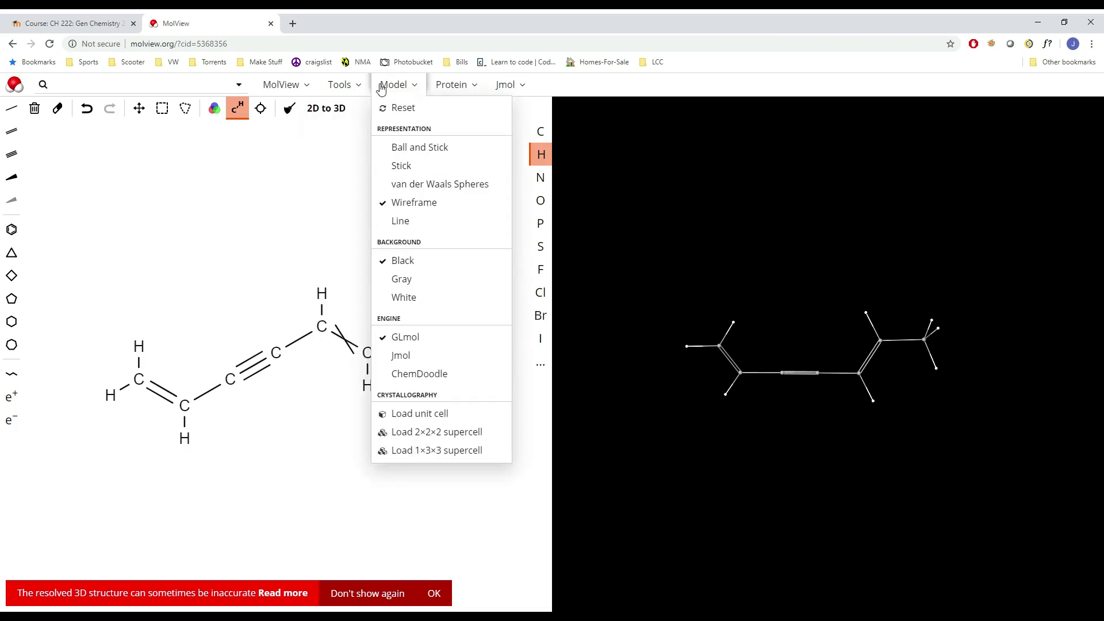
{"action": "left_click", "coordinate": [407, 221]}
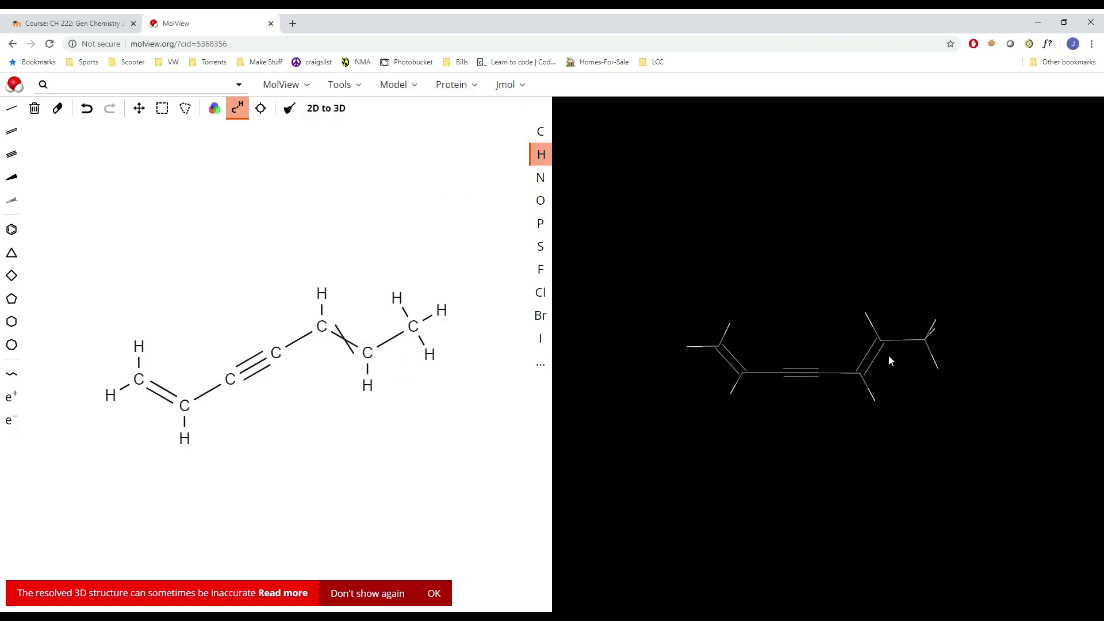
{"action": "left_click_drag", "start_coordinate": [889, 360], "coordinate": [762, 294]}
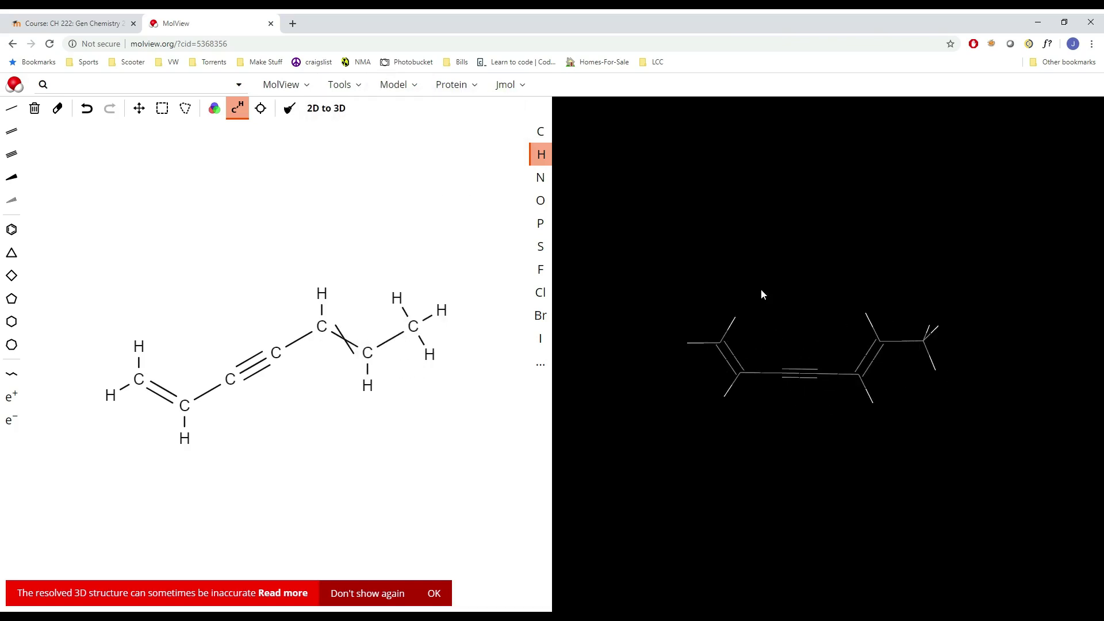
Return the hydrocarbon's 3D model to Ball and Stick and inspect it enlarged from several angles.
{"action": "left_click", "coordinate": [388, 85]}
{"action": "left_click", "coordinate": [402, 148]}
{"action": "left_click_drag", "start_coordinate": [923, 352], "coordinate": [863, 354]}
{"action": "scroll", "coordinate": [861, 371], "scroll_direction": "up", "scroll_amount": 2}
{"action": "scroll", "coordinate": [864, 353], "scroll_direction": "up", "scroll_amount": 2}
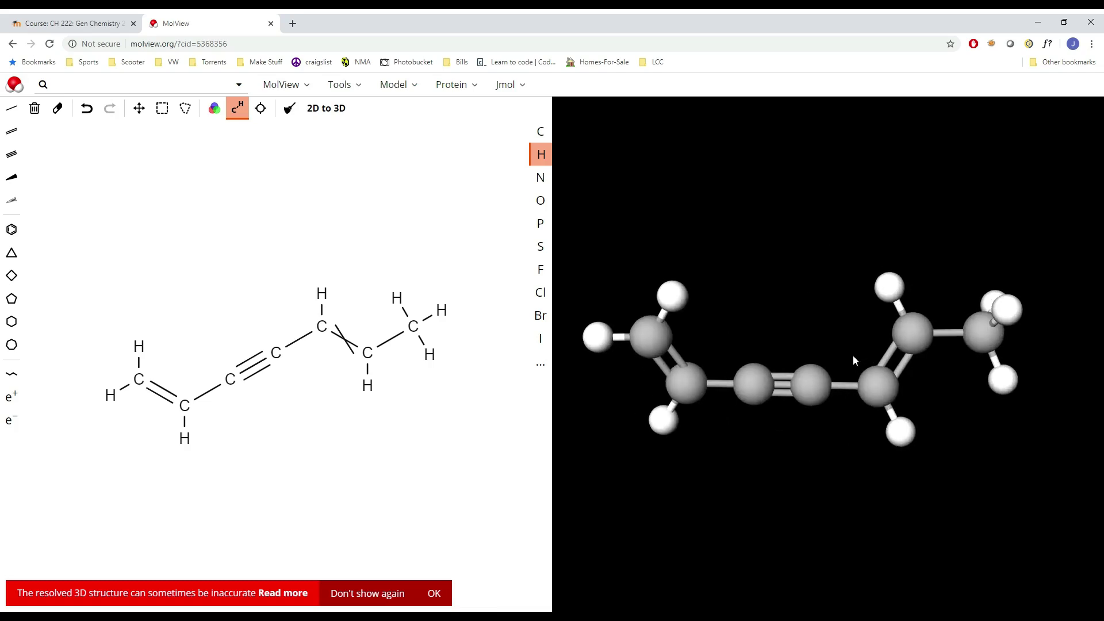
{"action": "mouse_move", "coordinate": [943, 342]}
{"action": "left_mouse_down"}
{"action": "mouse_move", "coordinate": [663, 355]}
{"action": "mouse_move", "coordinate": [717, 335]}
{"action": "mouse_move", "coordinate": [947, 349]}
{"action": "mouse_move", "coordinate": [790, 340]}
{"action": "mouse_move", "coordinate": [701, 294]}
{"action": "mouse_move", "coordinate": [918, 298]}
{"action": "mouse_move", "coordinate": [937, 353]}
{"action": "left_mouse_up"}
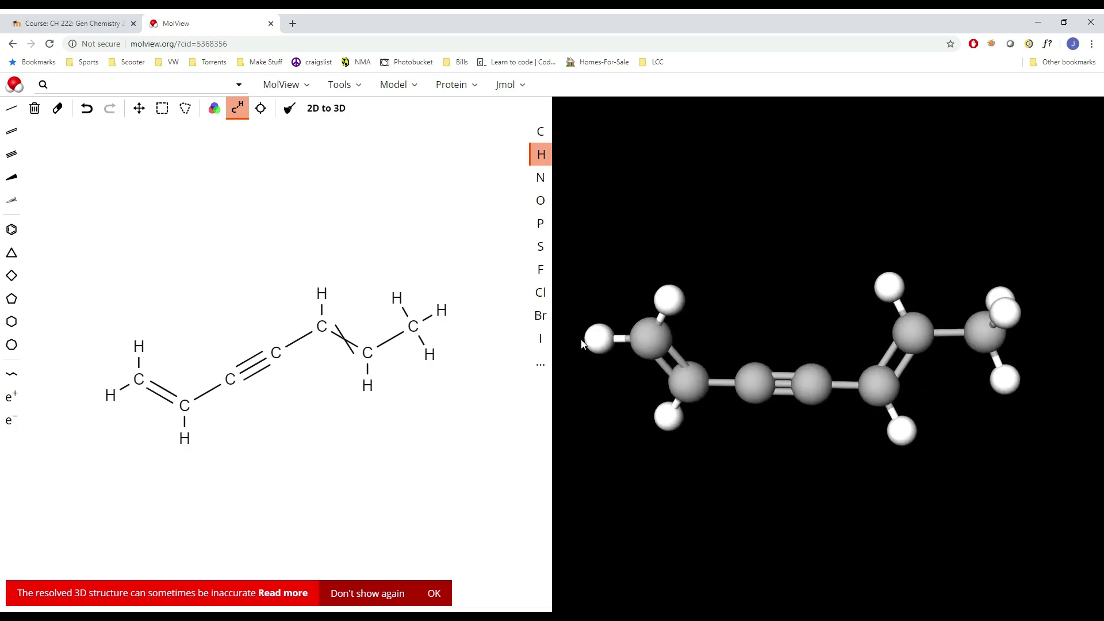
{"action": "left_click_drag", "start_coordinate": [996, 356], "coordinate": [959, 341]}
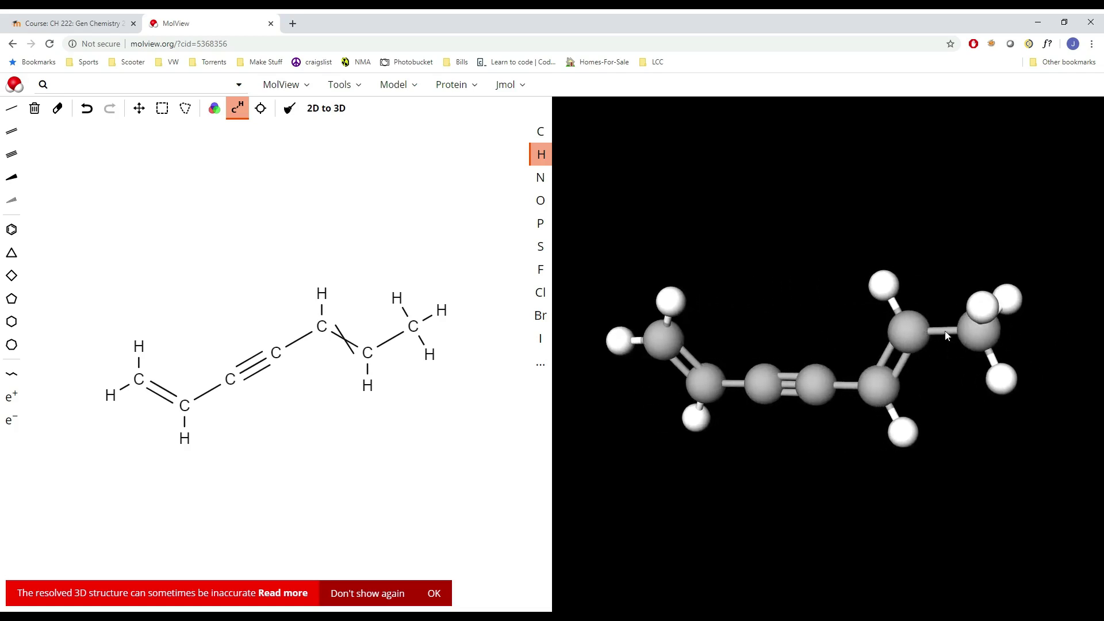
{"action": "left_click_drag", "start_coordinate": [660, 332], "coordinate": [667, 295]}
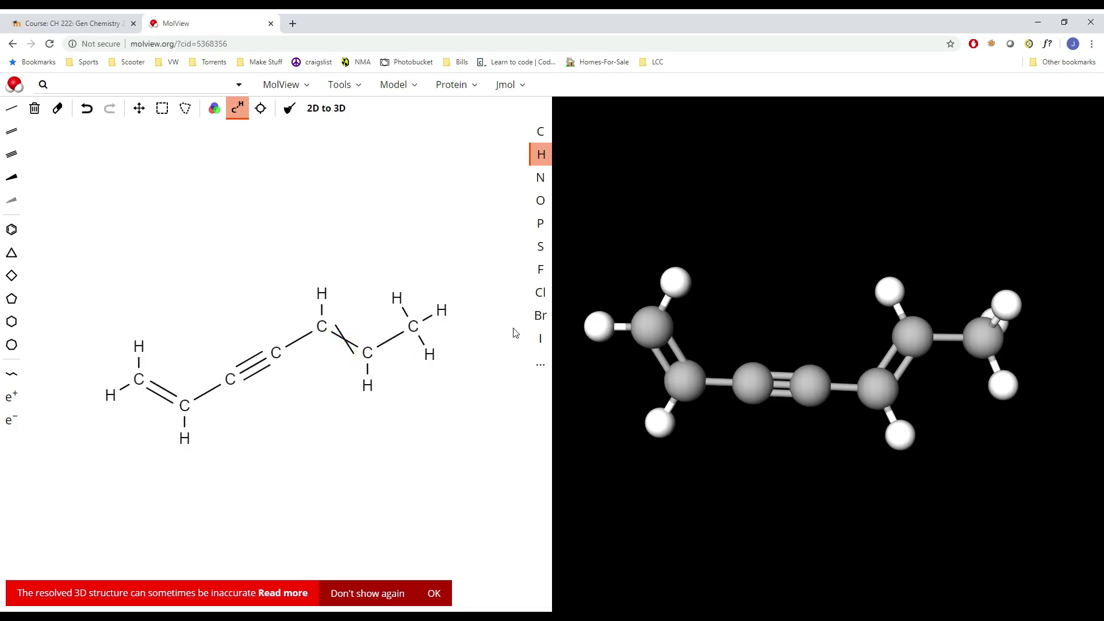
{"action": "mouse_move", "coordinate": [991, 343]}
{"action": "left_mouse_down"}
{"action": "mouse_move", "coordinate": [723, 329]}
{"action": "mouse_move", "coordinate": [991, 347]}
{"action": "mouse_move", "coordinate": [757, 351]}
{"action": "mouse_move", "coordinate": [733, 329]}
{"action": "mouse_move", "coordinate": [977, 344]}
{"action": "left_mouse_up"}
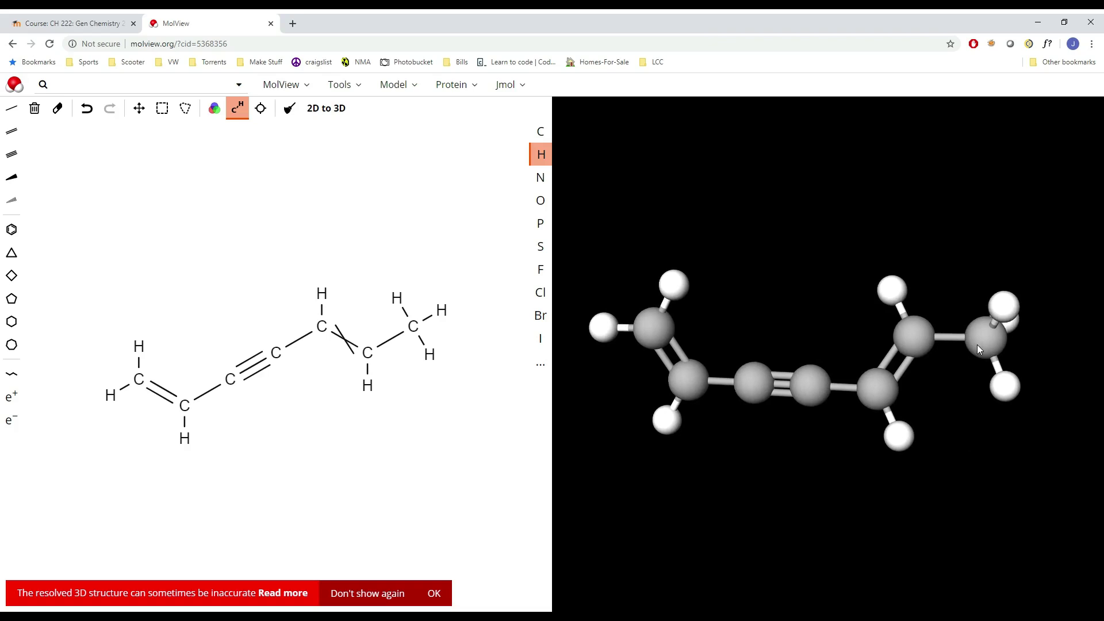
{"action": "mouse_move", "coordinate": [978, 343]}
{"action": "left_mouse_down"}
{"action": "mouse_move", "coordinate": [737, 322]}
{"action": "mouse_move", "coordinate": [711, 332]}
{"action": "mouse_move", "coordinate": [957, 344]}
{"action": "left_mouse_up"}
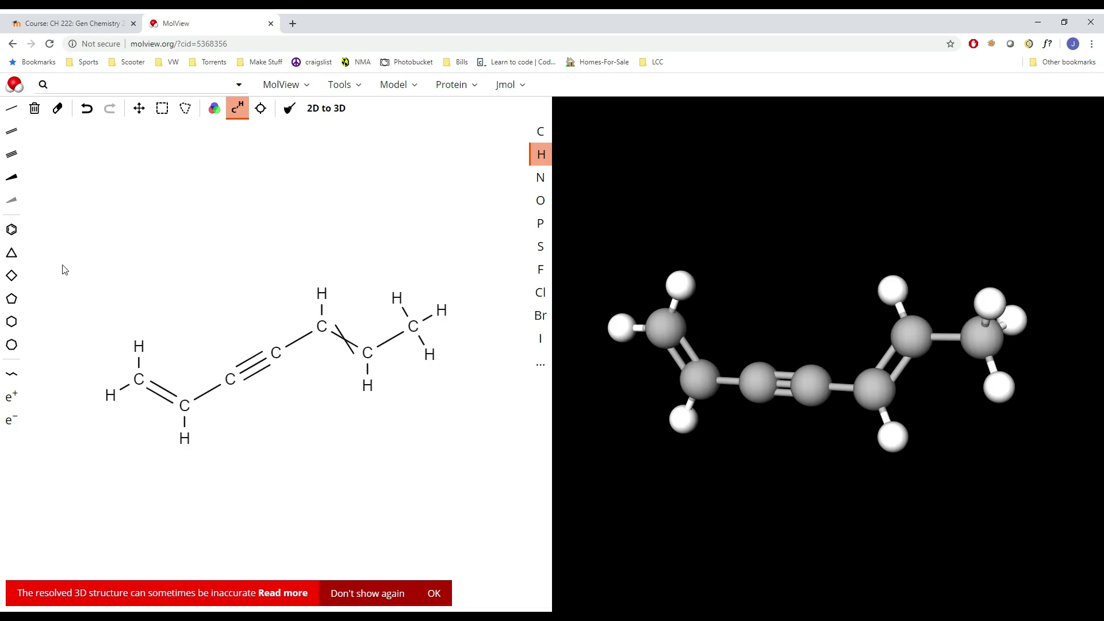
Replace the 2D sketch with a benzene ring and generate its 3D model.
{"action": "left_click", "coordinate": [35, 108]}
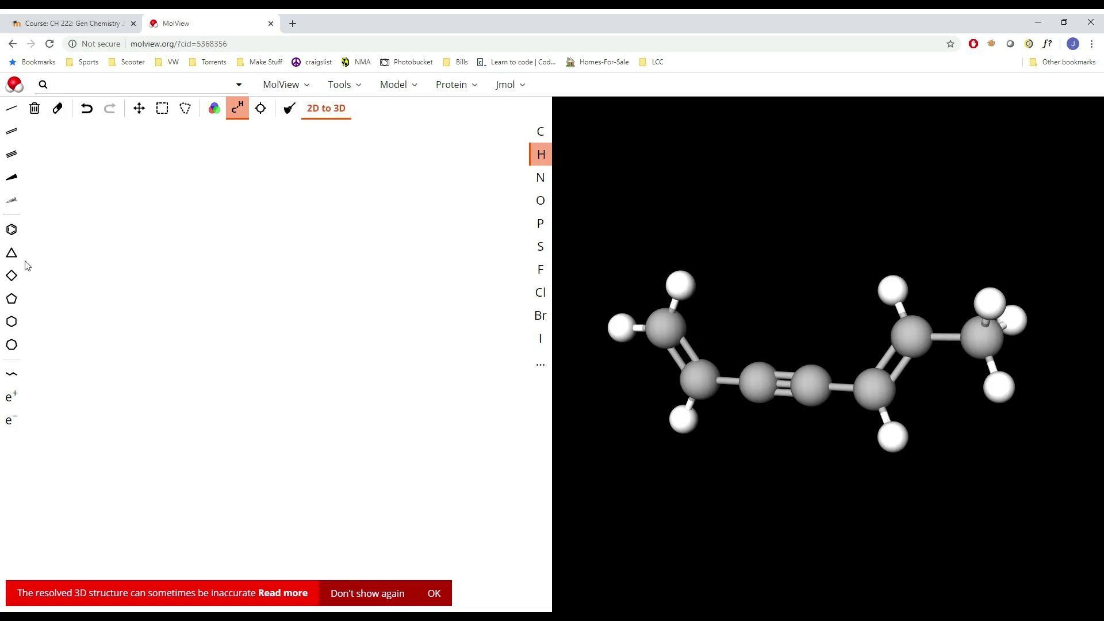
{"action": "left_click", "coordinate": [12, 230]}
{"action": "left_click", "coordinate": [248, 292]}
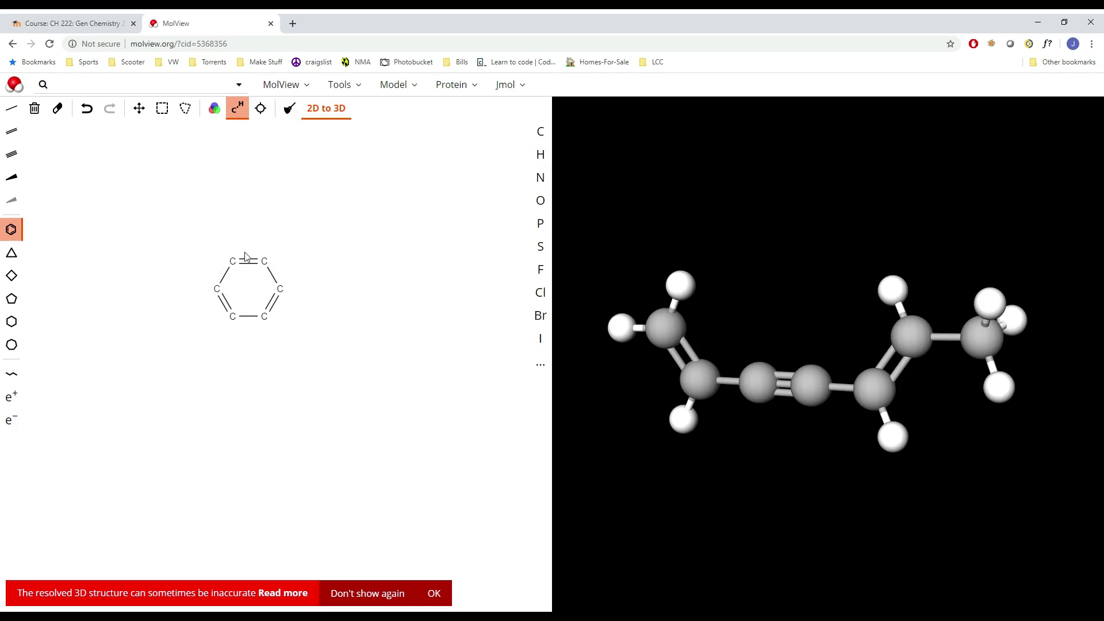
{"action": "left_click", "coordinate": [319, 112]}
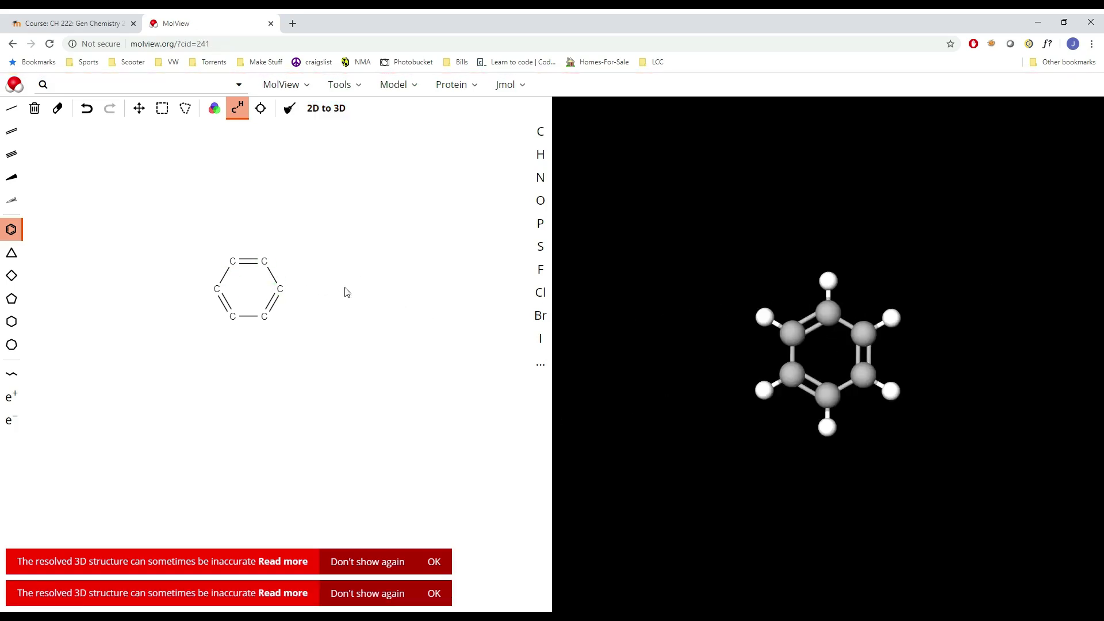
Add one hydrogen to each of the six benzene ring carbons and clean up the 2D structure.
{"action": "left_click", "coordinate": [540, 154]}
{"action": "left_click", "coordinate": [264, 260]}
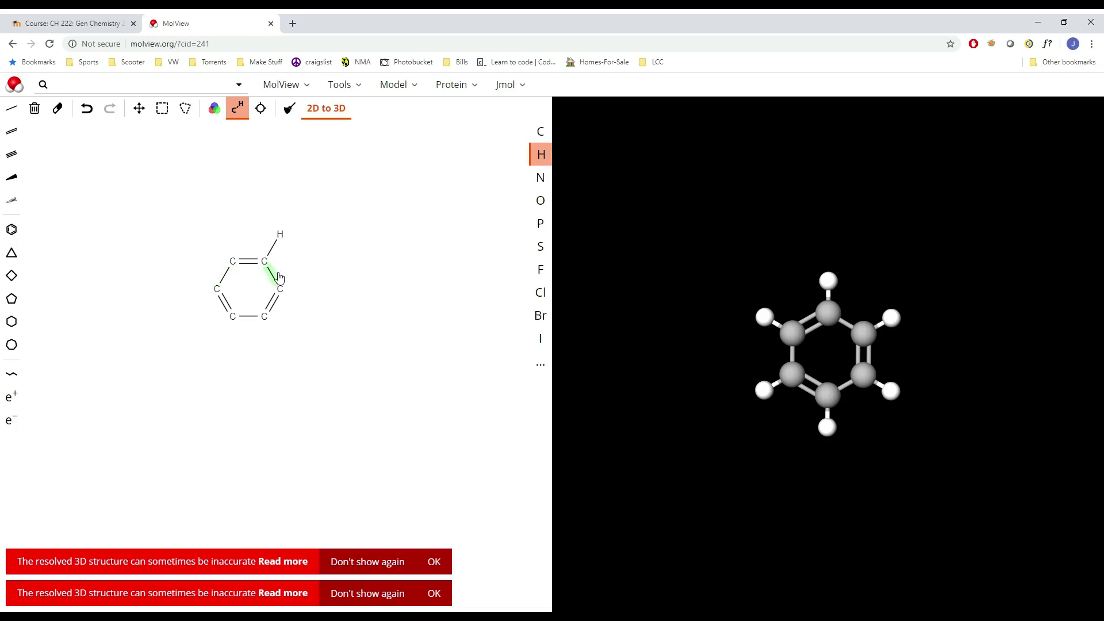
{"action": "left_click", "coordinate": [280, 287]}
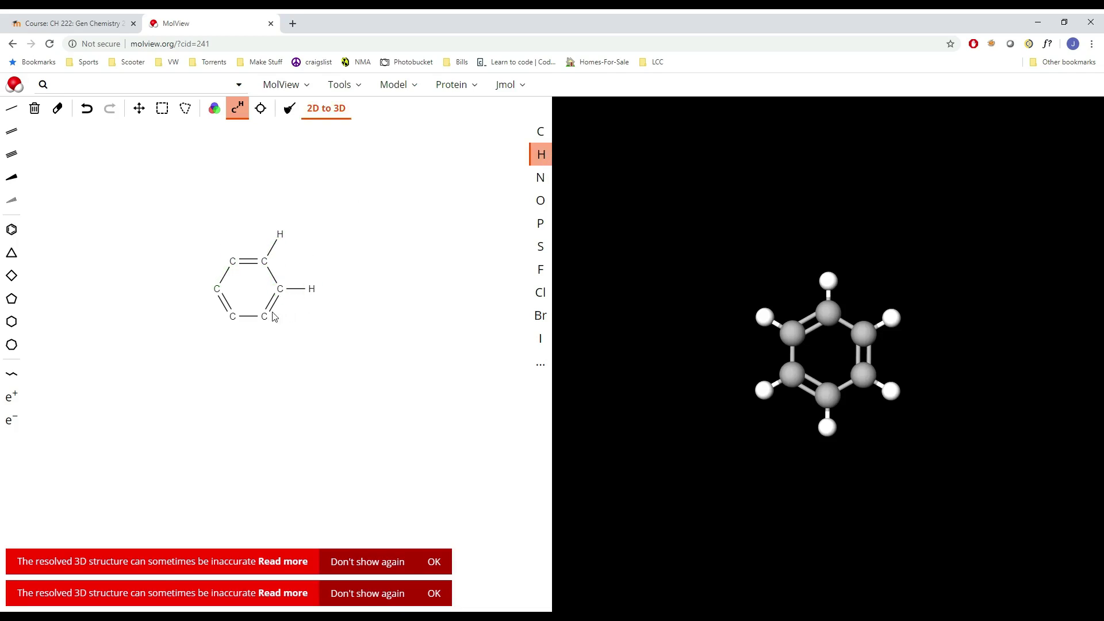
{"action": "left_click", "coordinate": [233, 316]}
{"action": "left_click", "coordinate": [217, 289]}
{"action": "left_click", "coordinate": [232, 262]}
{"action": "left_click", "coordinate": [290, 109]}
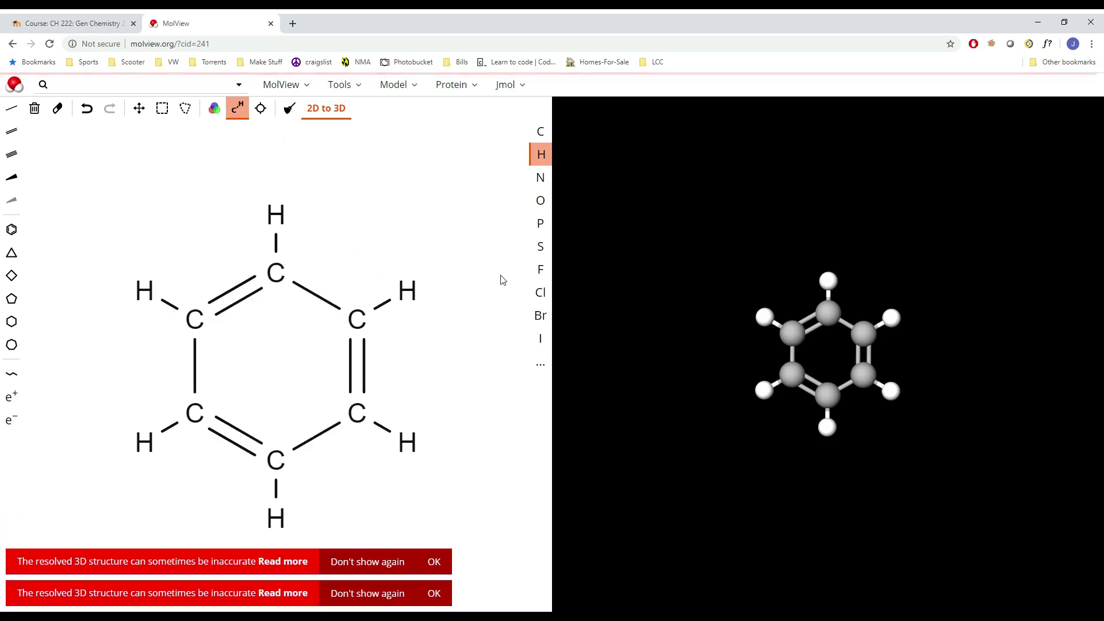
Dismiss both 3D structure accuracy notices and regenerate the 3D model from the benzene sketch.
{"action": "left_click", "coordinate": [440, 557]}
{"action": "left_click", "coordinate": [443, 594]}
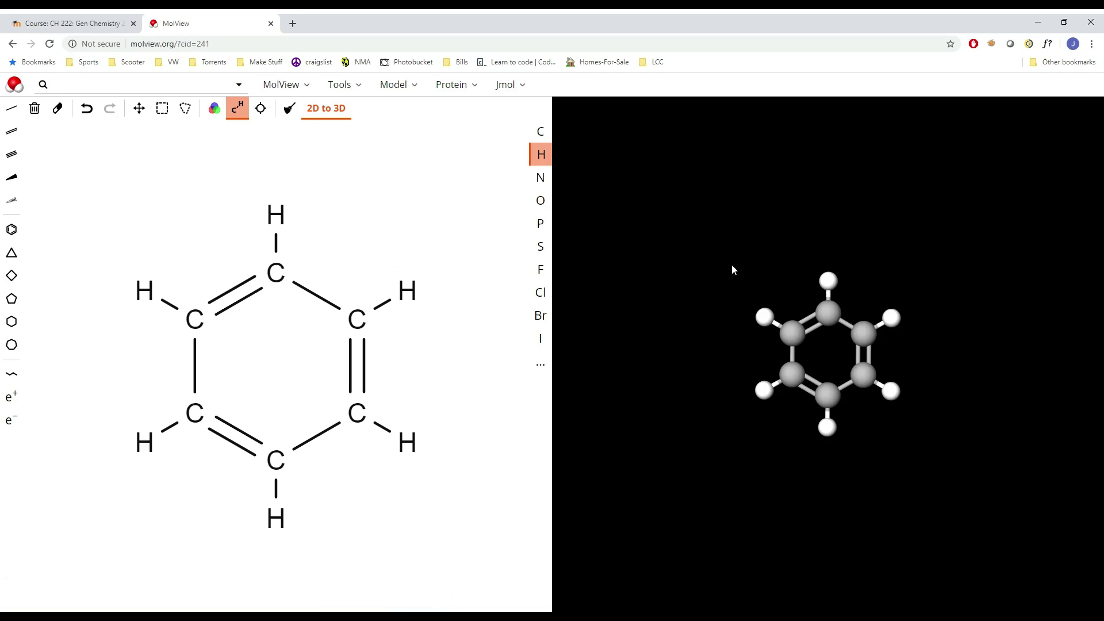
{"action": "left_click", "coordinate": [300, 123]}
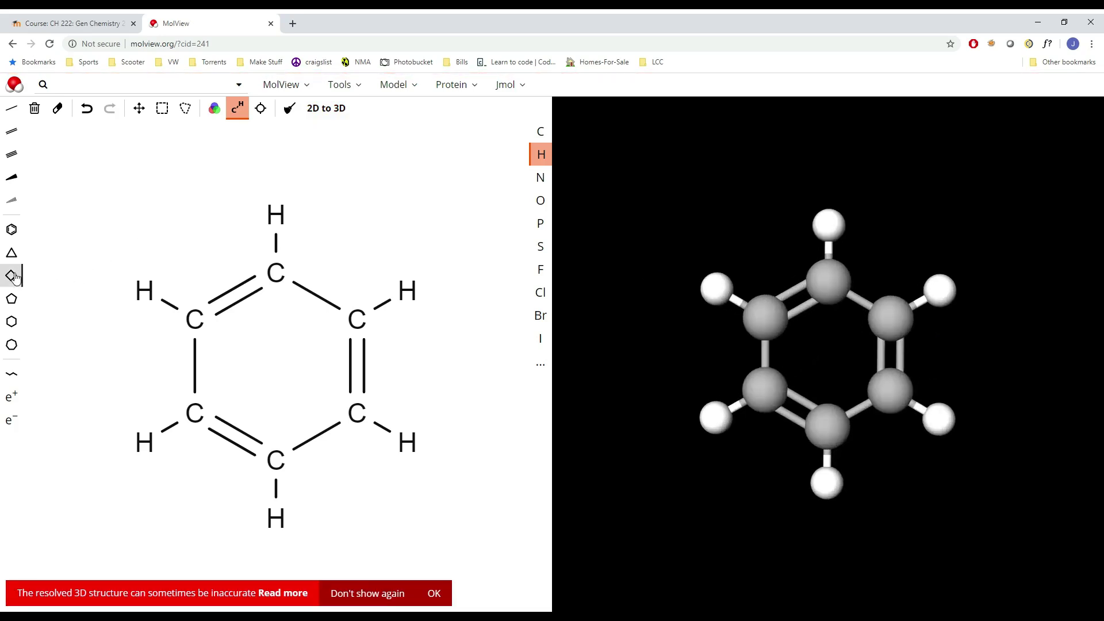
Clear the sketch and place five separate single-bonded carbon rings with three, four, five, six and seven members.
{"action": "left_click", "coordinate": [35, 109]}
{"action": "left_click", "coordinate": [12, 253]}
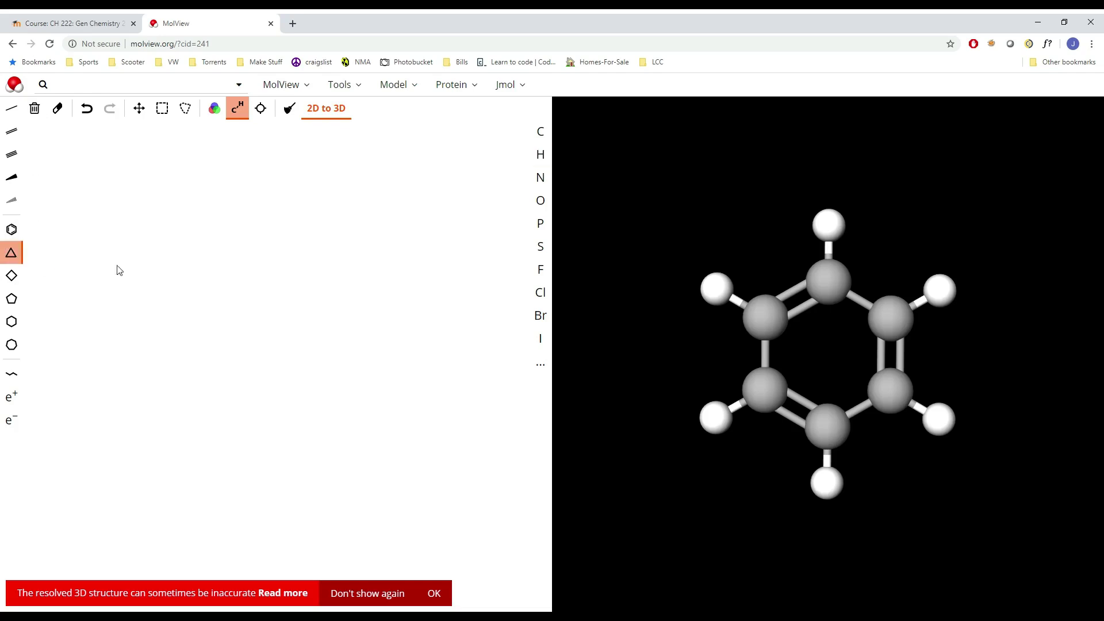
{"action": "left_click", "coordinate": [313, 266]}
{"action": "left_click", "coordinate": [11, 275]}
{"action": "left_click", "coordinate": [233, 333]}
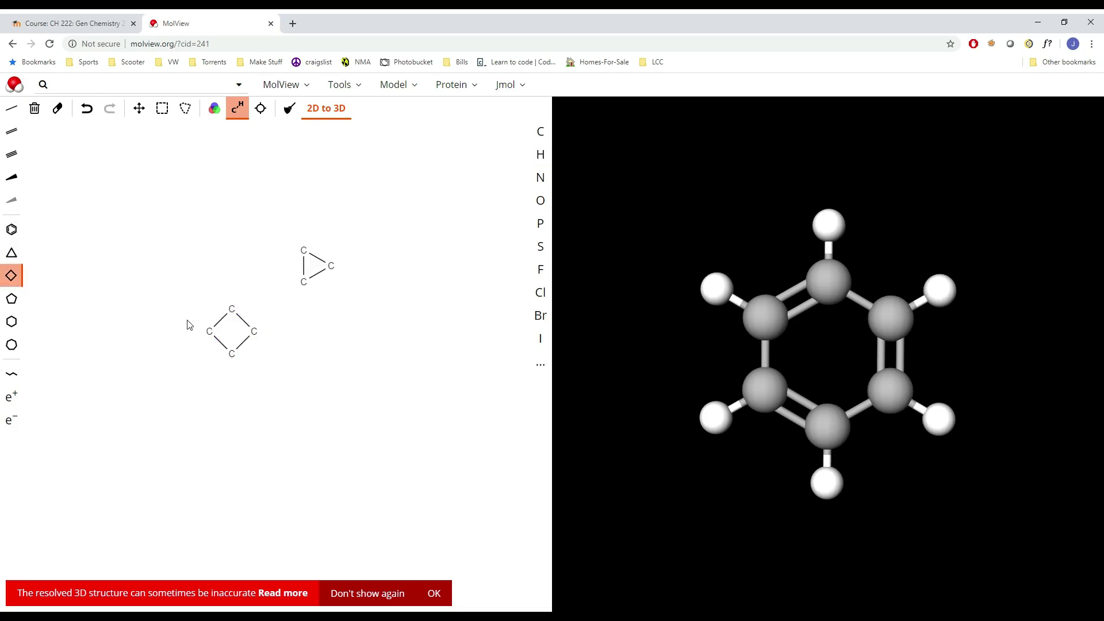
{"action": "left_click", "coordinate": [11, 298]}
{"action": "left_click", "coordinate": [368, 392]}
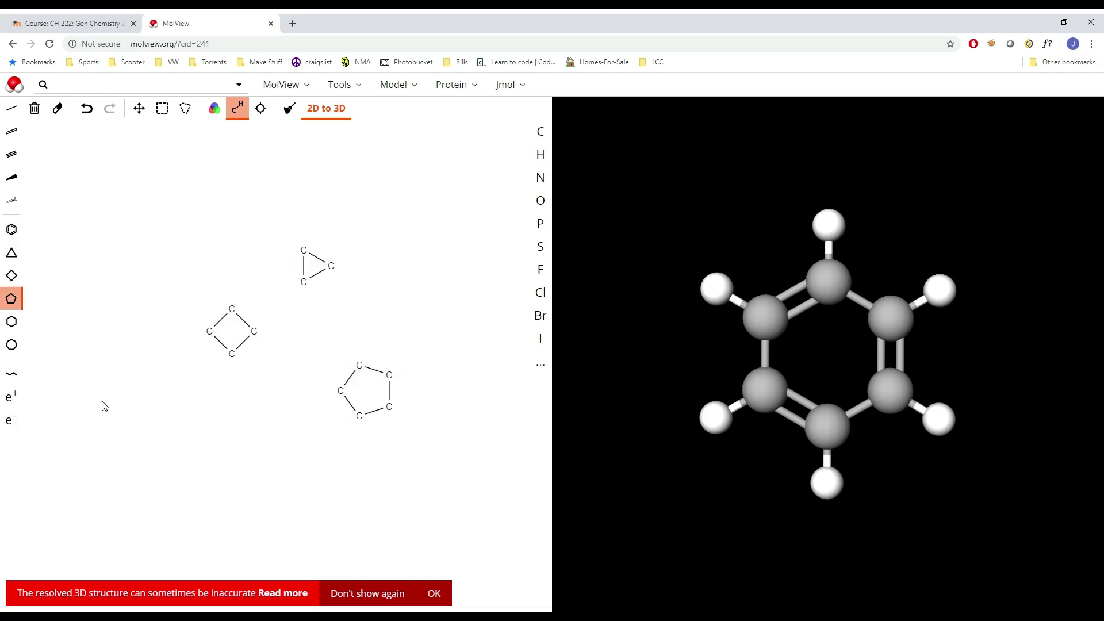
{"action": "left_click", "coordinate": [11, 322]}
{"action": "left_click", "coordinate": [185, 430]}
{"action": "left_click", "coordinate": [12, 345]}
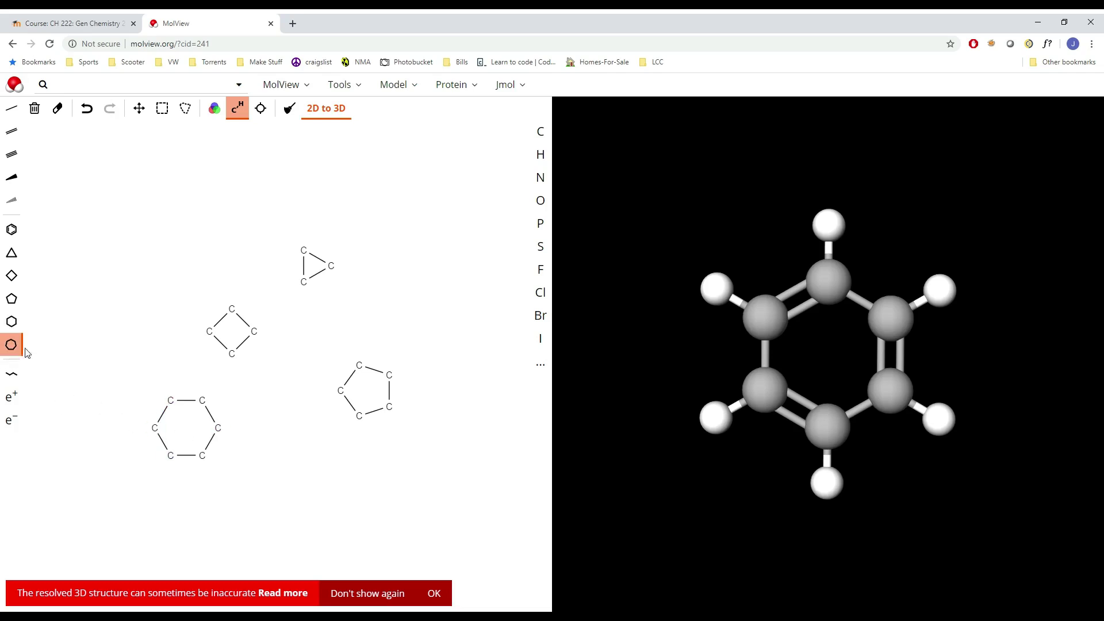
{"action": "left_click", "coordinate": [134, 229]}
Generate the 3D models of the five carbon rings and rotate them into view for comparison.
{"action": "left_click", "coordinate": [326, 108]}
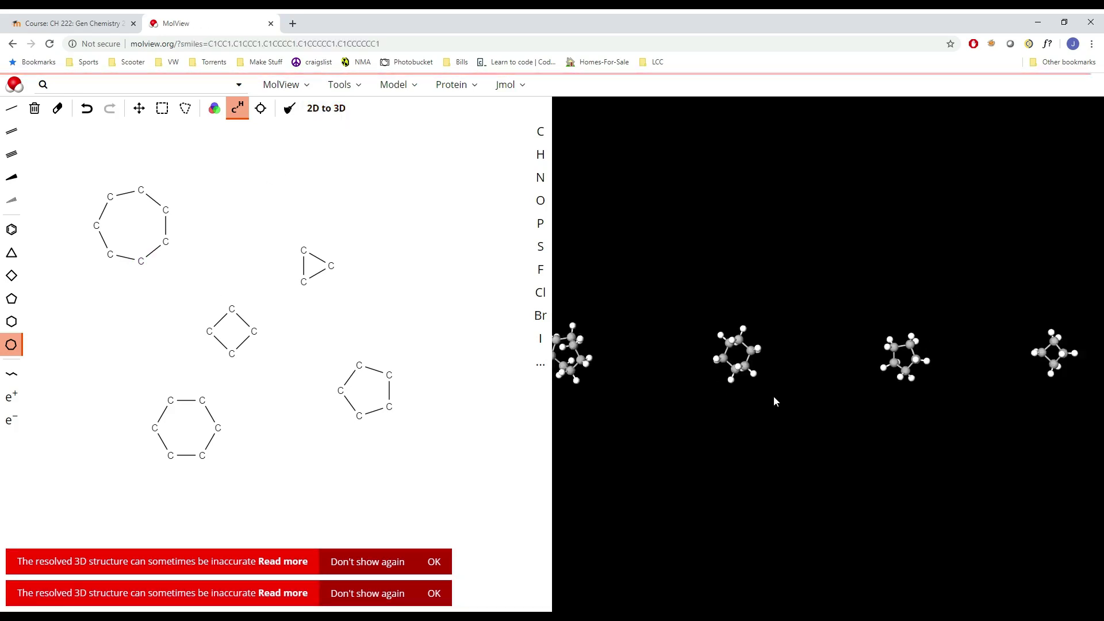
{"action": "left_click_drag", "start_coordinate": [774, 396], "coordinate": [680, 285]}
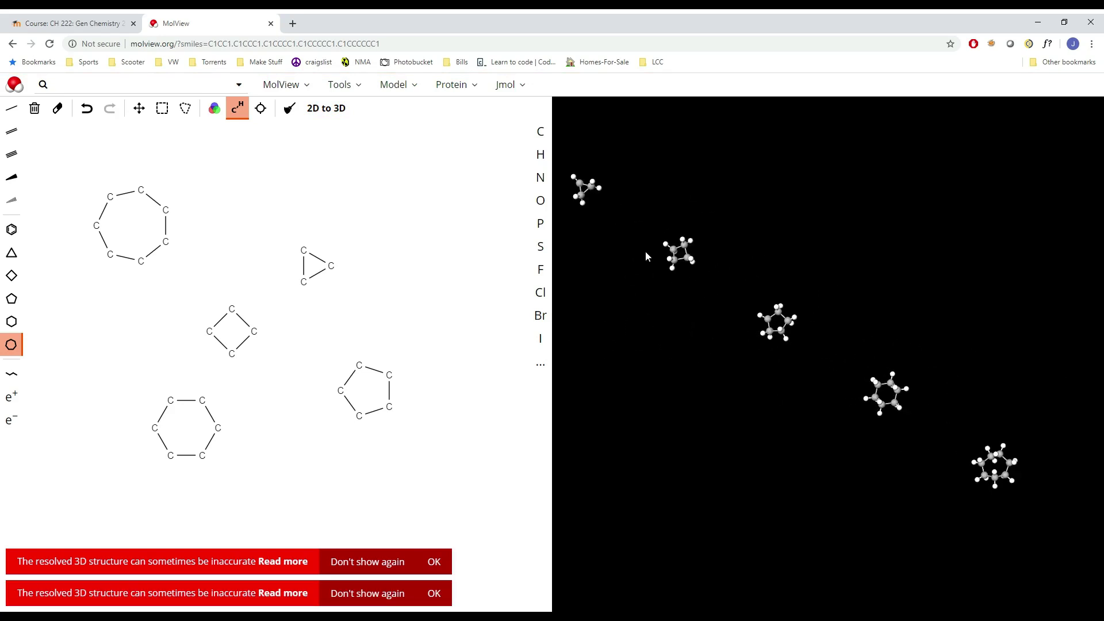
{"action": "left_click_drag", "start_coordinate": [622, 244], "coordinate": [722, 288]}
{"action": "left_click_drag", "start_coordinate": [889, 348], "coordinate": [799, 315]}
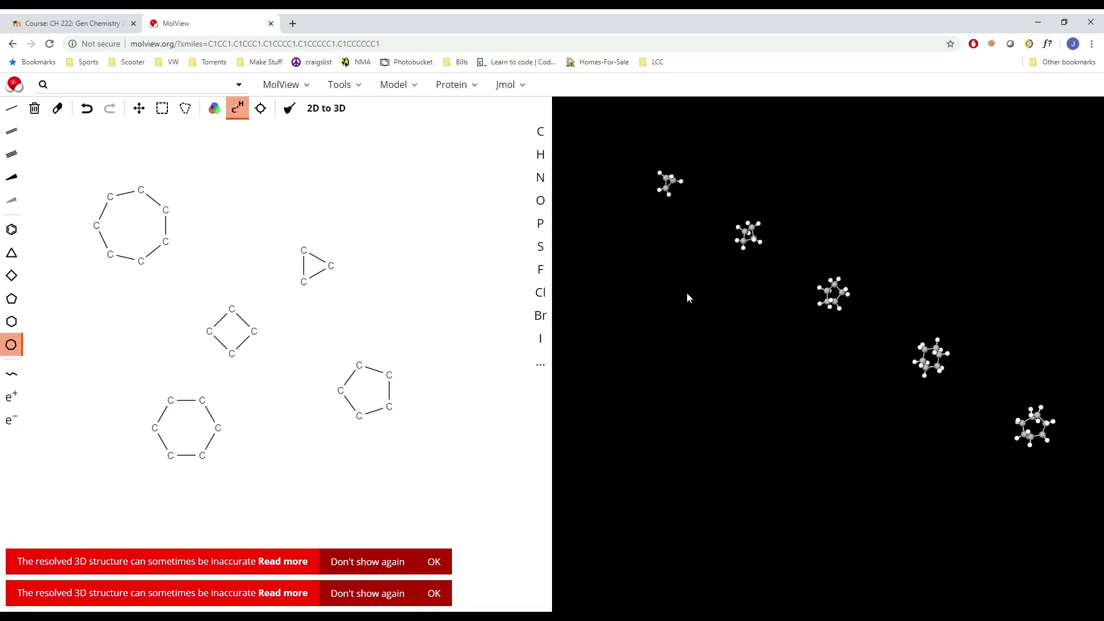
{"action": "left_click_drag", "start_coordinate": [688, 293], "coordinate": [884, 343]}
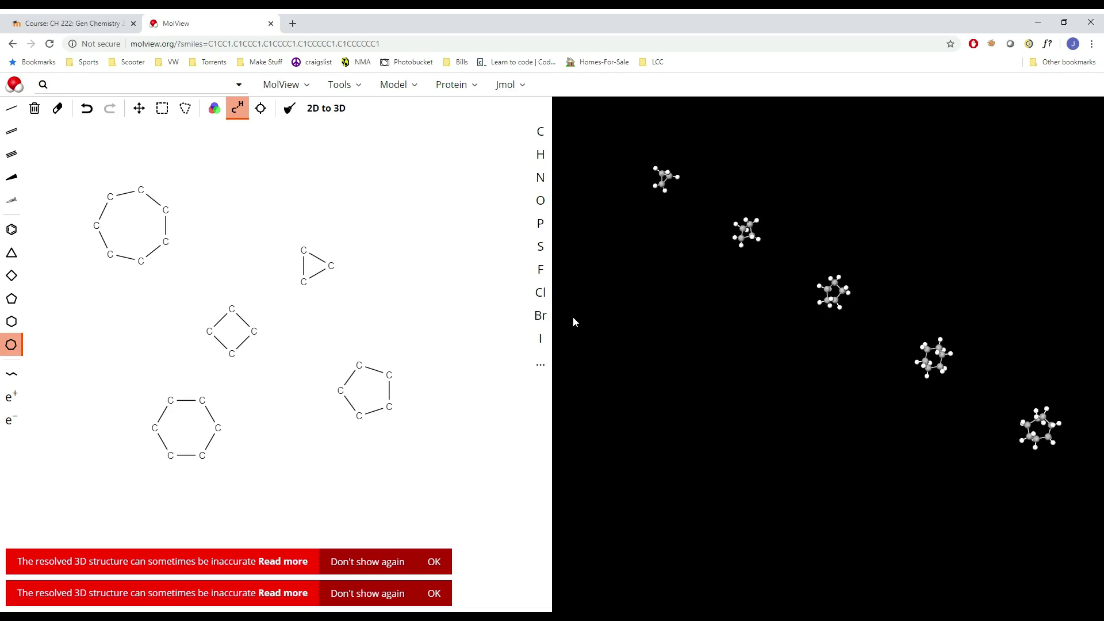
Dismiss both accuracy notices and examine one carbon ring's 3D shape close up from different angles.
{"action": "left_click", "coordinate": [434, 562]}
{"action": "left_click", "coordinate": [434, 594]}
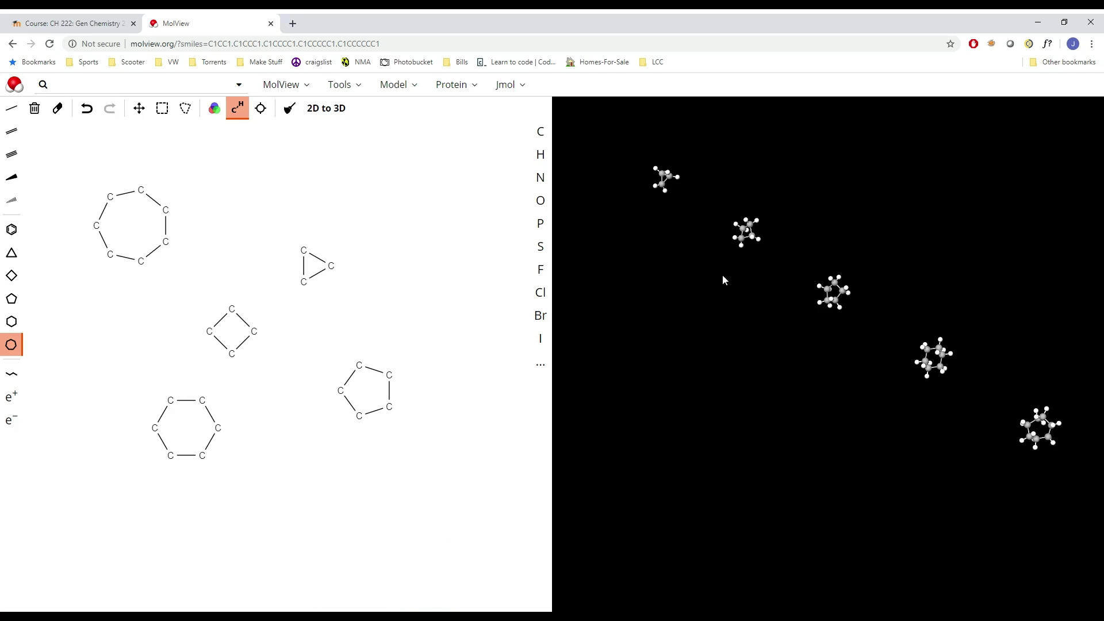
{"action": "left_click_drag", "start_coordinate": [1028, 416], "coordinate": [894, 374]}
{"action": "scroll", "coordinate": [895, 374], "scroll_direction": "up", "scroll_amount": 5}
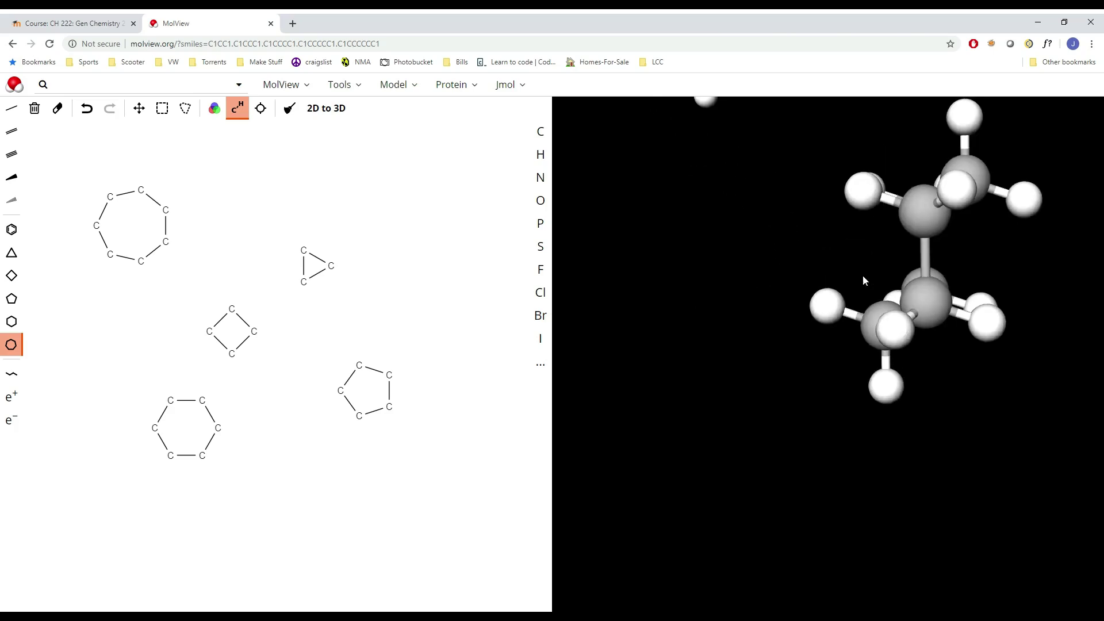
{"action": "left_click_drag", "start_coordinate": [862, 281], "coordinate": [826, 350]}
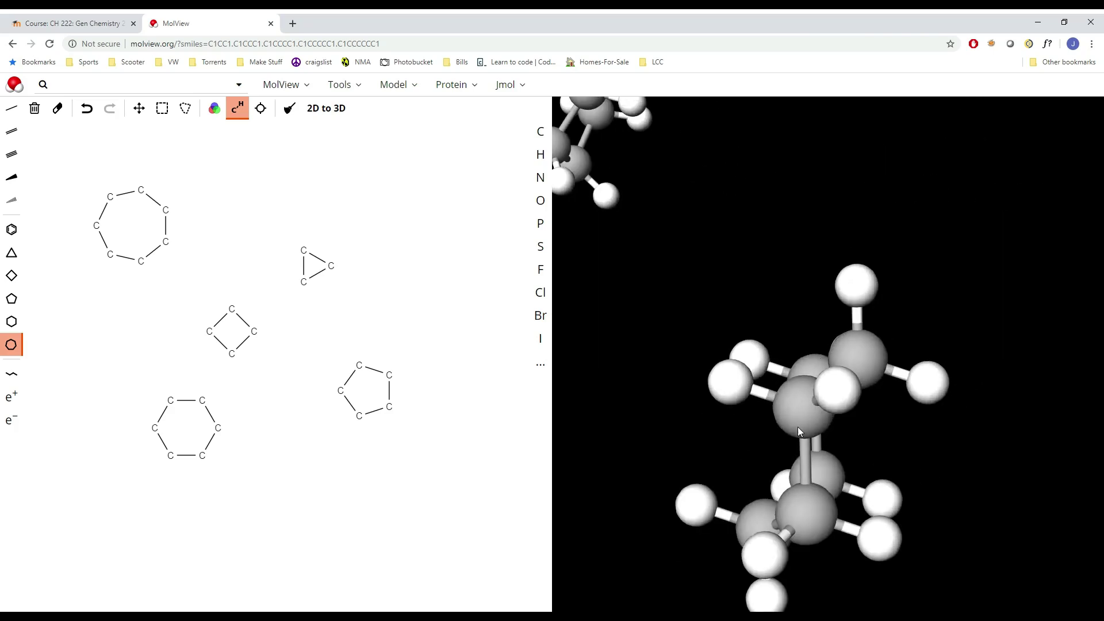
{"action": "left_click_drag", "start_coordinate": [798, 427], "coordinate": [789, 396]}
{"action": "scroll", "coordinate": [791, 401], "scroll_direction": "down", "scroll_amount": 5}
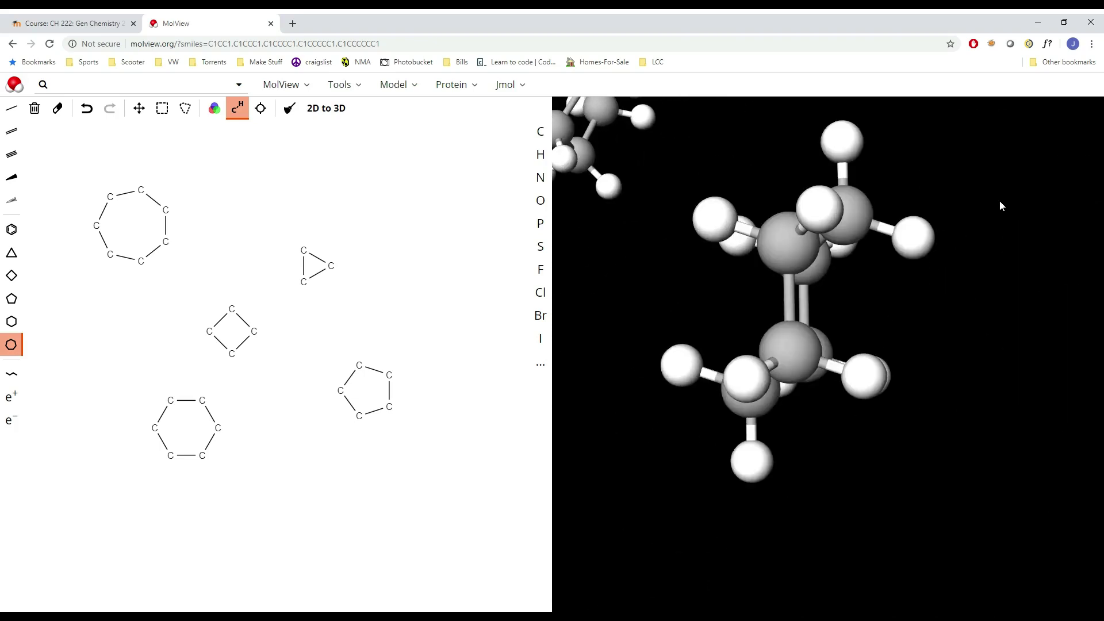